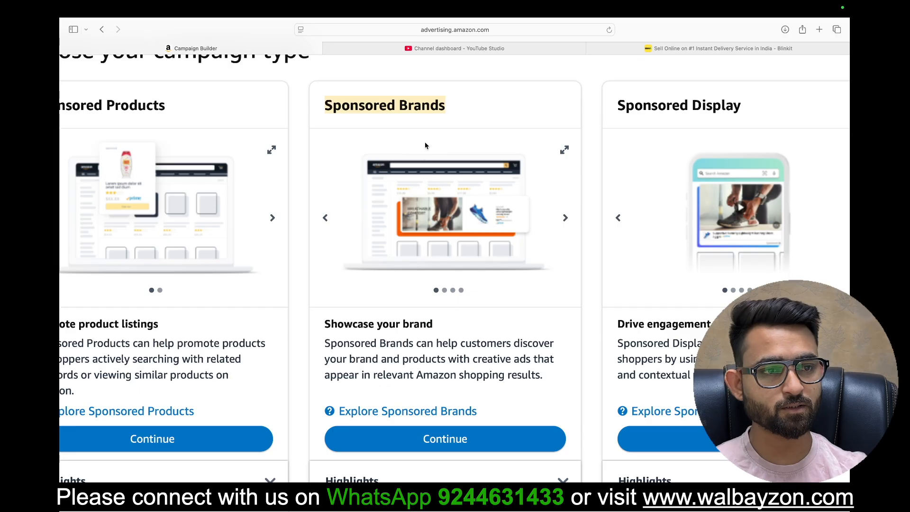
# Step: Start a new Sponsored Brands campaign from the campaign type selection
pyautogui.doubleClick(362, 111)
pyautogui.tripleClick(363, 110)
pyautogui.click(361, 112)
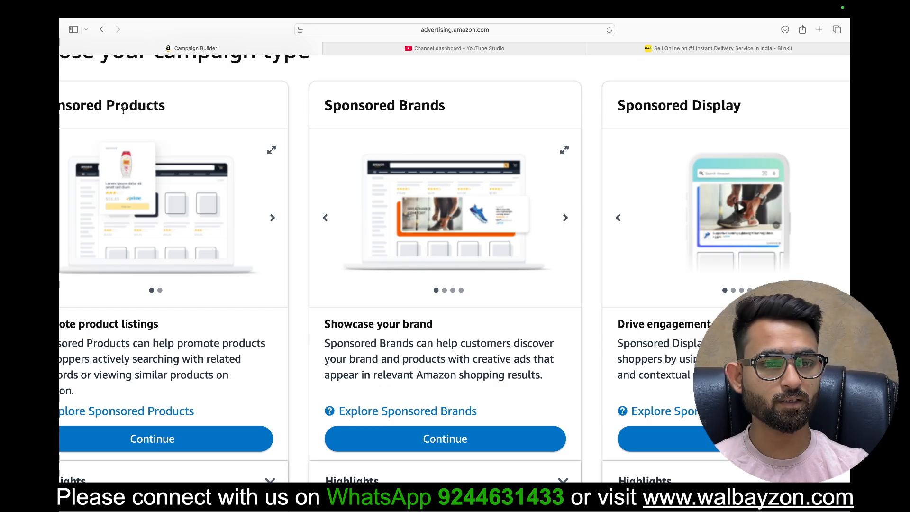
pyautogui.tripleClick(382, 108)
pyautogui.click(418, 110)
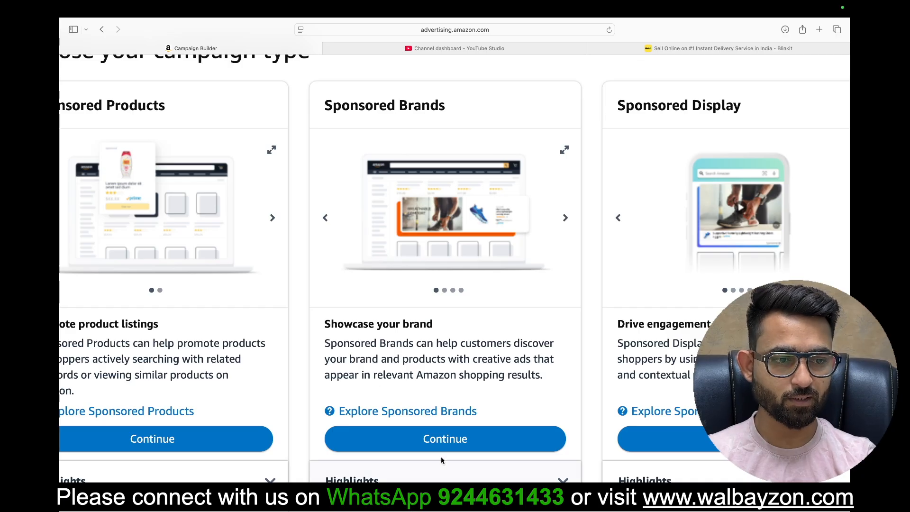
pyautogui.click(448, 441)
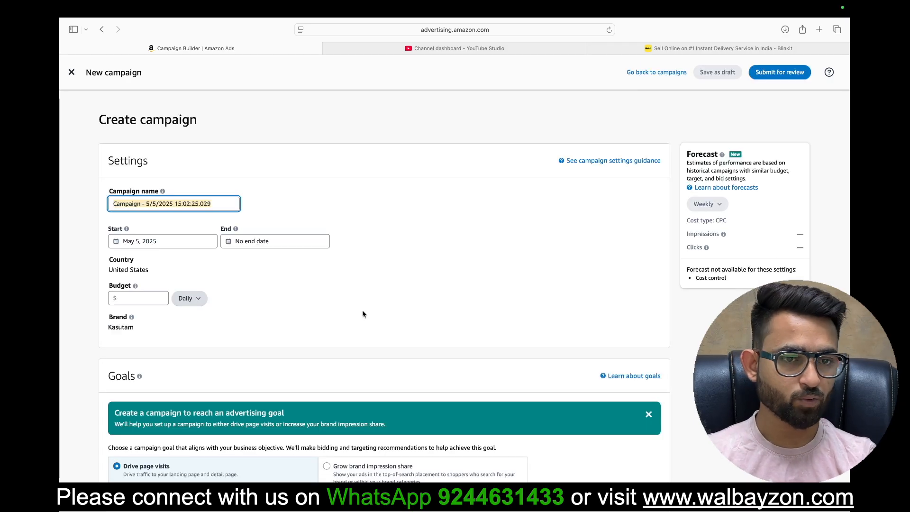
pyautogui.click(297, 193)
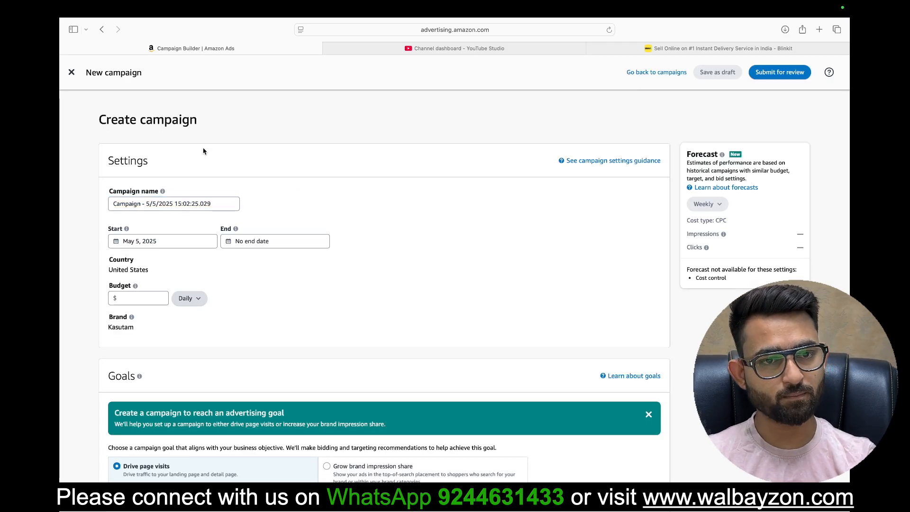
pyautogui.moveTo(110, 191); pyautogui.dragTo(169, 201)
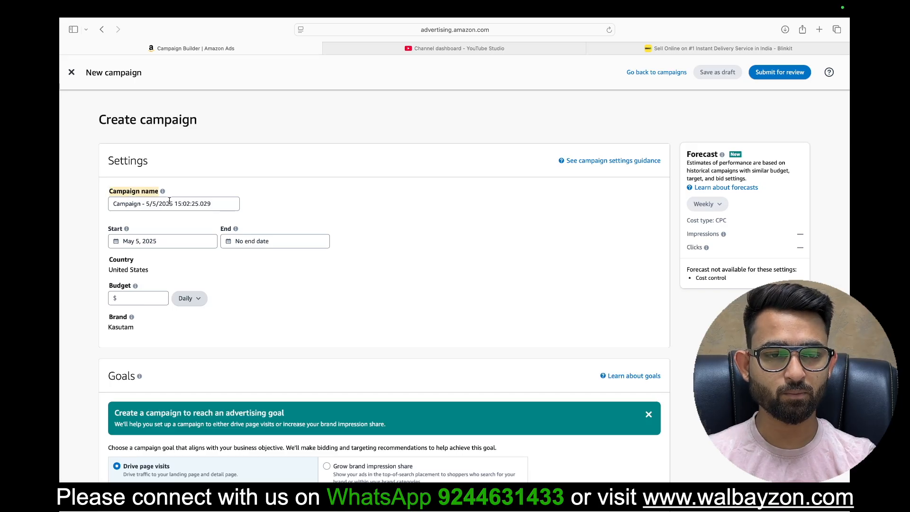
pyautogui.tripleClick(171, 201)
pyautogui.click(306, 151)
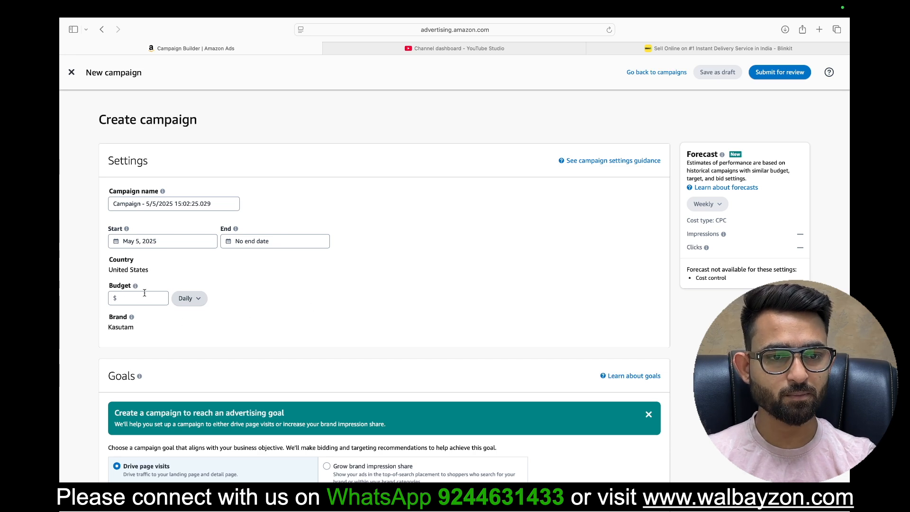
# Step: Check the campaign's budget type options and set the end date to Jun 5, 2026
pyautogui.click(192, 306)
pyautogui.moveTo(188, 312)
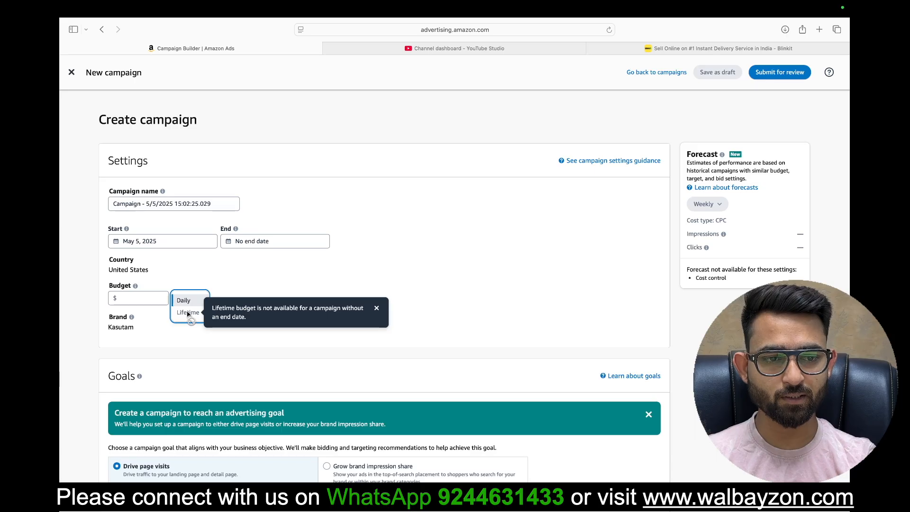
pyautogui.click(275, 236)
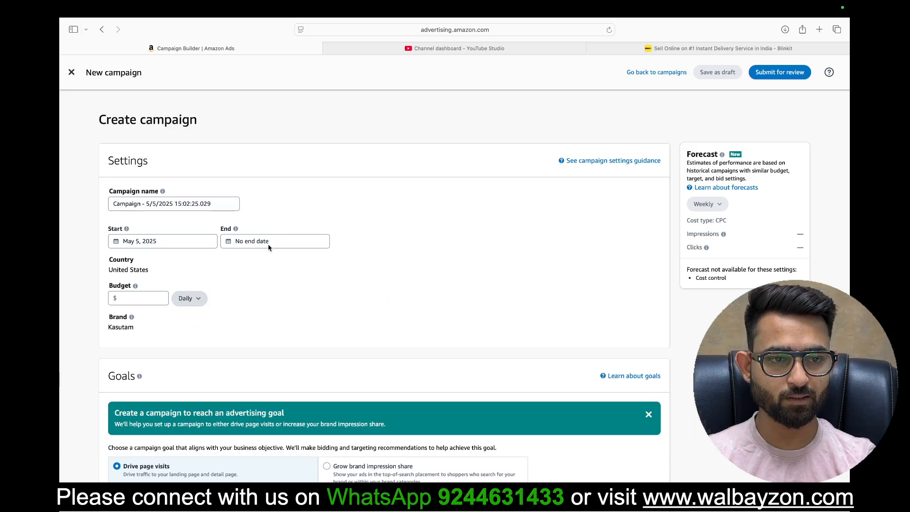
pyautogui.click(268, 244)
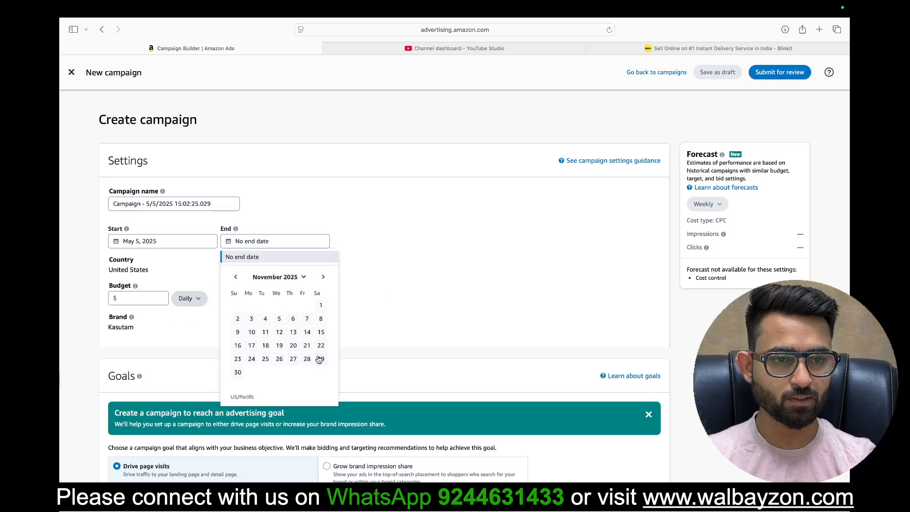
pyautogui.click(324, 278)
pyautogui.click(323, 278)
pyautogui.click(324, 277)
pyautogui.click(323, 278)
pyautogui.click(324, 278)
pyautogui.click(323, 278)
pyautogui.click(323, 277)
pyautogui.click(235, 278)
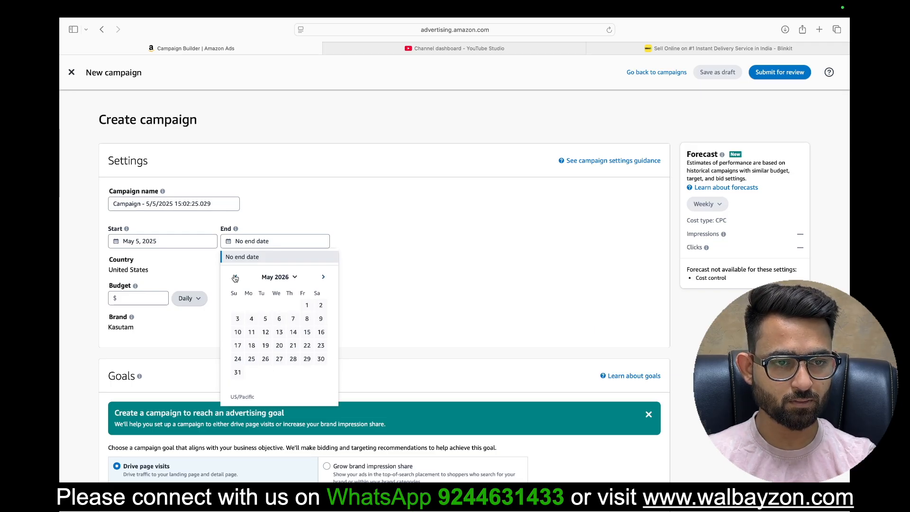
pyautogui.click(324, 279)
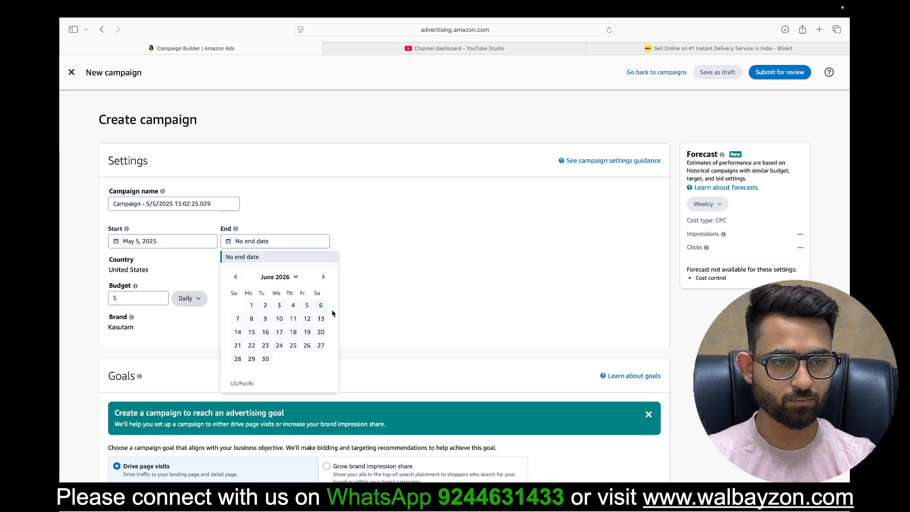
pyautogui.click(307, 306)
# Step: Switch the campaign's budget type to Lifetime
pyautogui.click(180, 299)
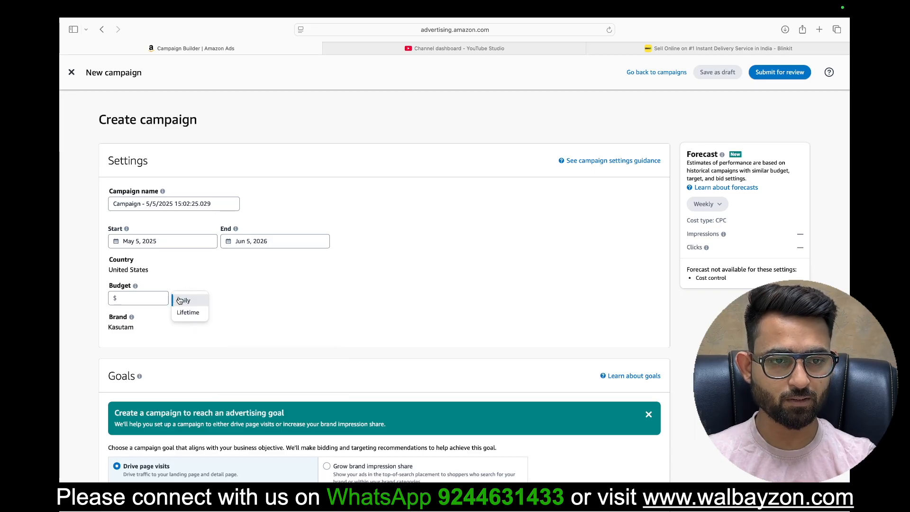
pyautogui.click(188, 313)
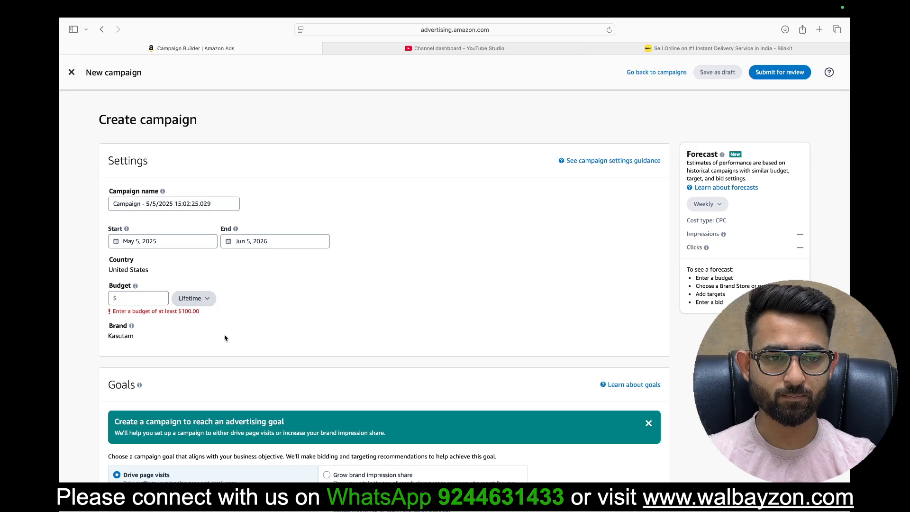
pyautogui.doubleClick(186, 311)
pyautogui.click(303, 304)
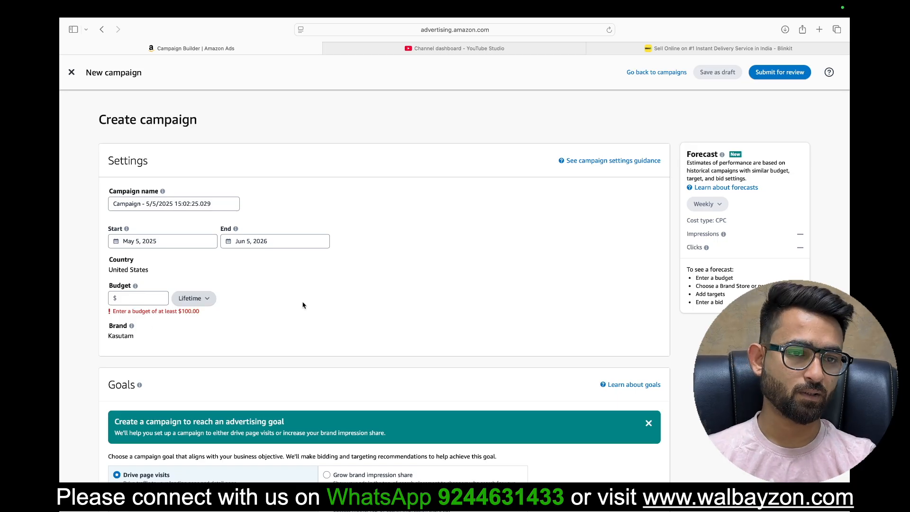
# Step: Change the campaign's end date to Jul 5, 2026
pyautogui.click(258, 242)
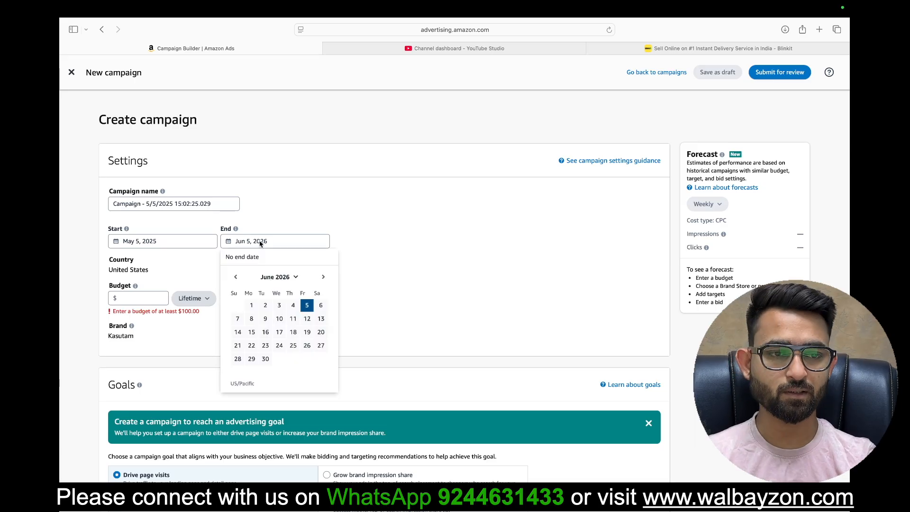
pyautogui.click(324, 278)
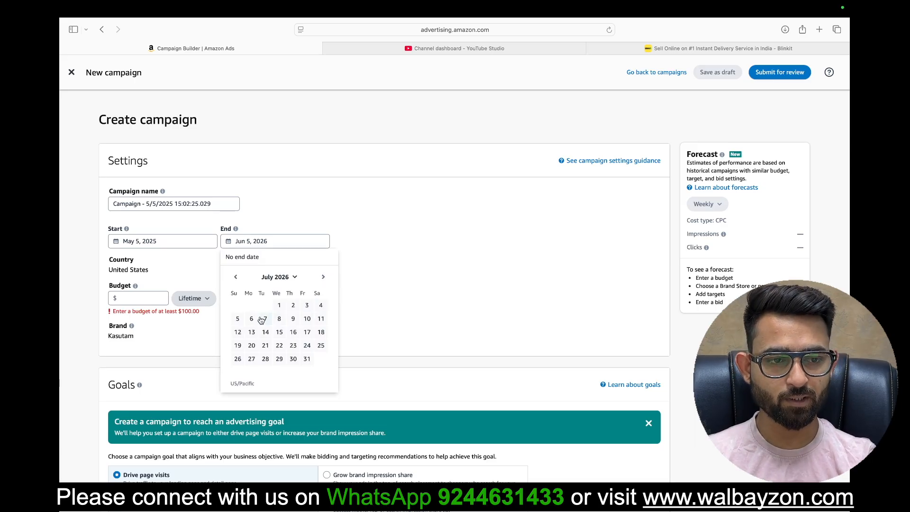
pyautogui.click(238, 319)
pyautogui.click(138, 299)
pyautogui.click(255, 312)
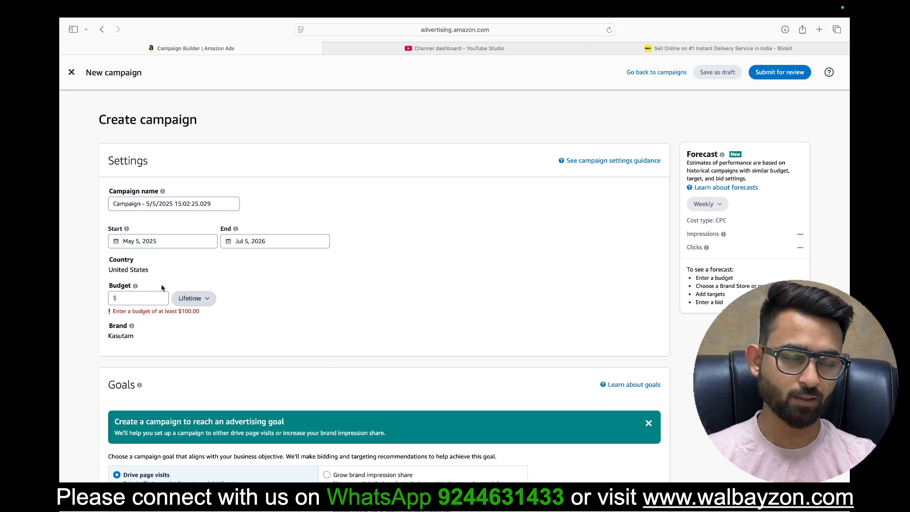
pyautogui.scroll(-5, 415, 396)
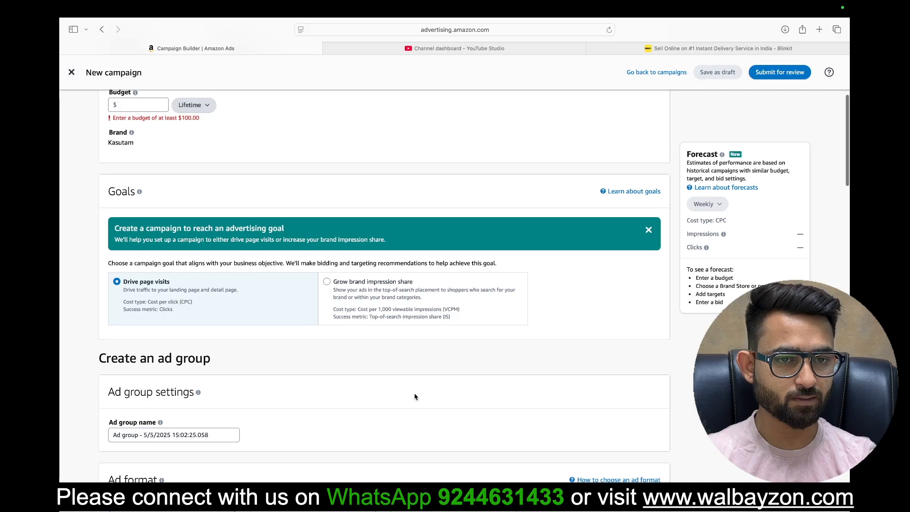
pyautogui.scroll(4, 415, 396)
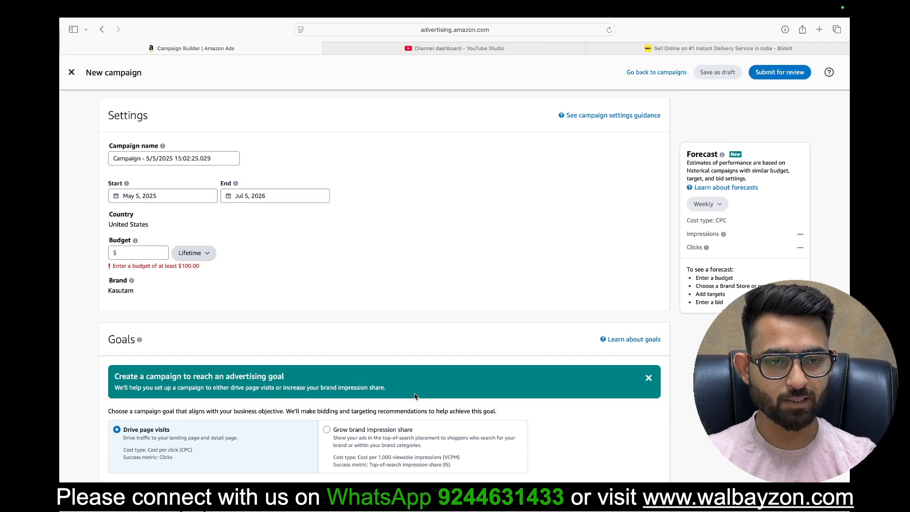
# Step: Set the campaign to run with no end date and enter a daily budget of $10
pyautogui.click(289, 196)
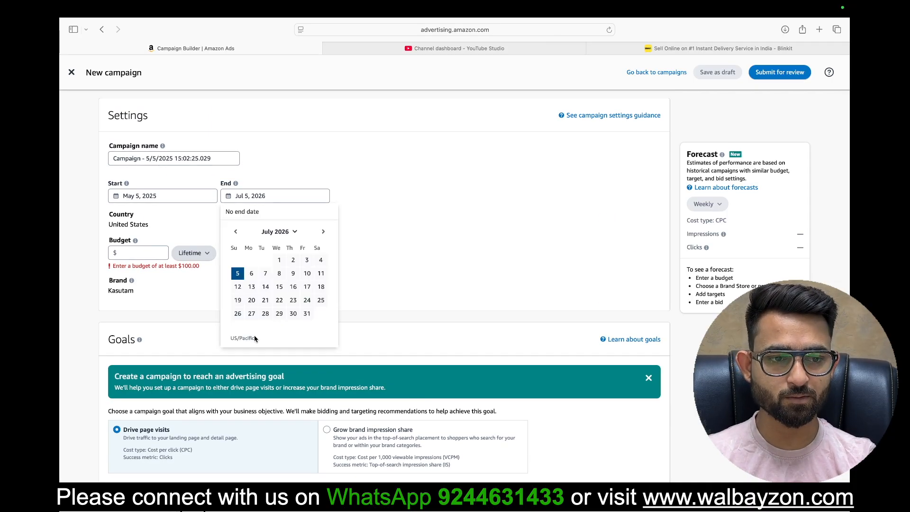
pyautogui.click(244, 212)
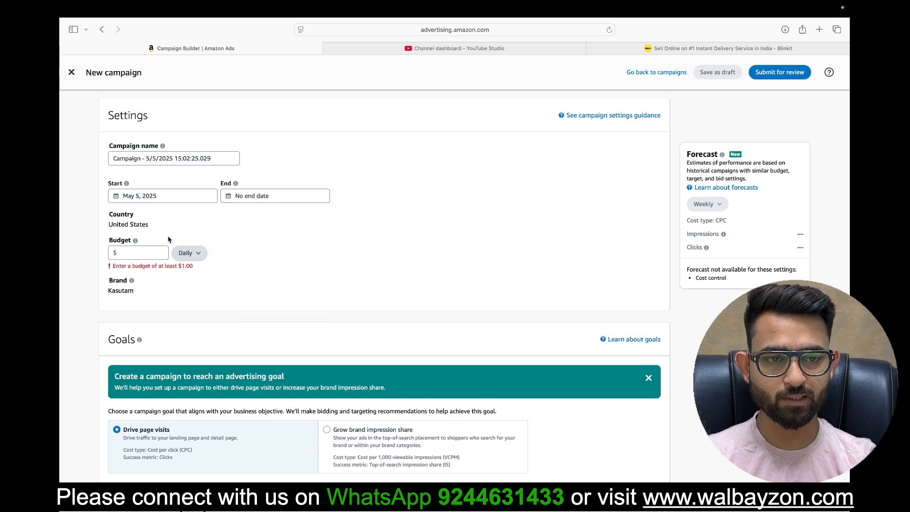
pyautogui.click(144, 253)
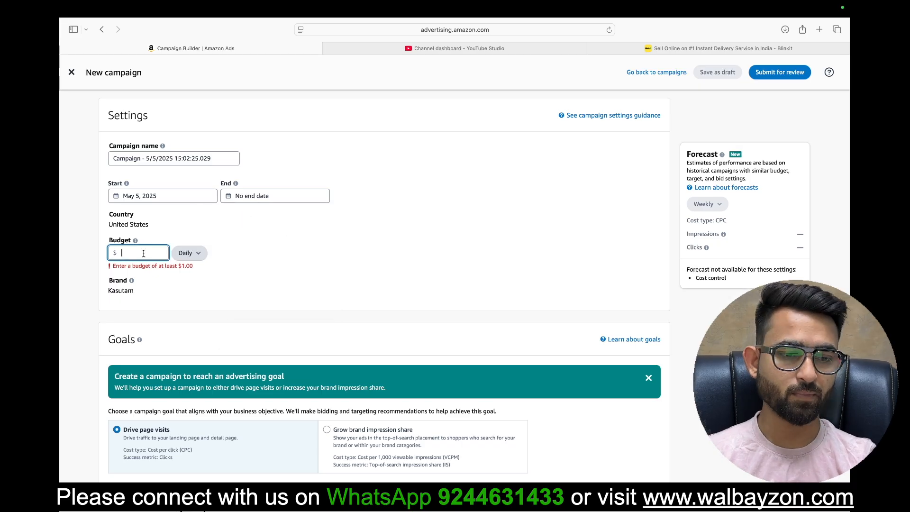
pyautogui.write('10')
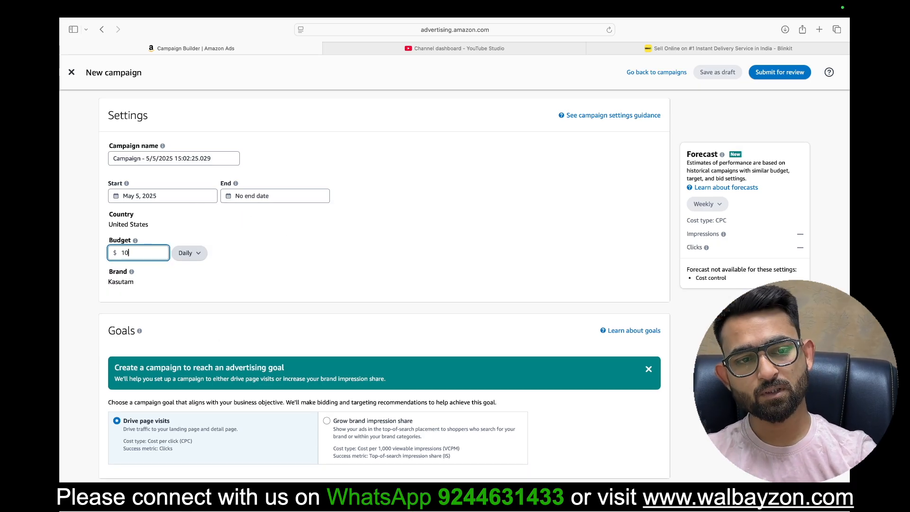
pyautogui.click(345, 296)
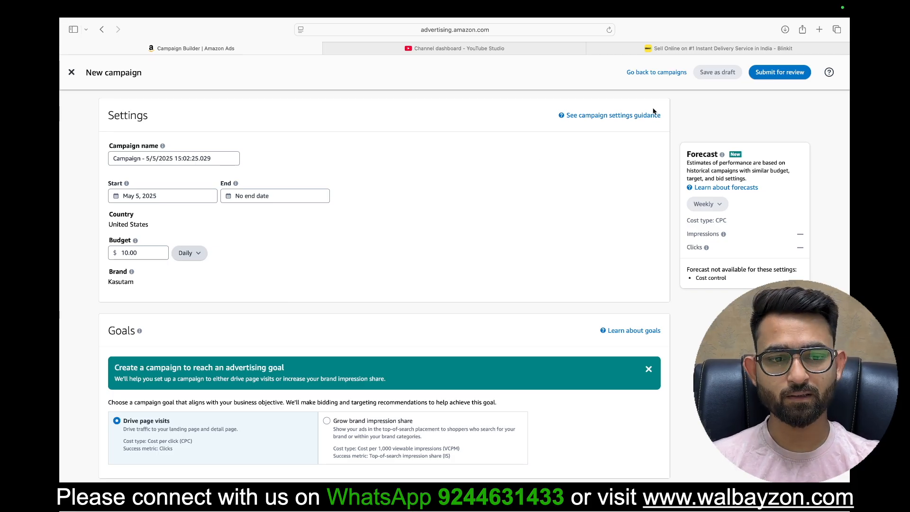
# Step: Change the campaign goal to Grow brand impression share, accepting that some campaign settings are cleared
pyautogui.scroll(-3, 310, 294)
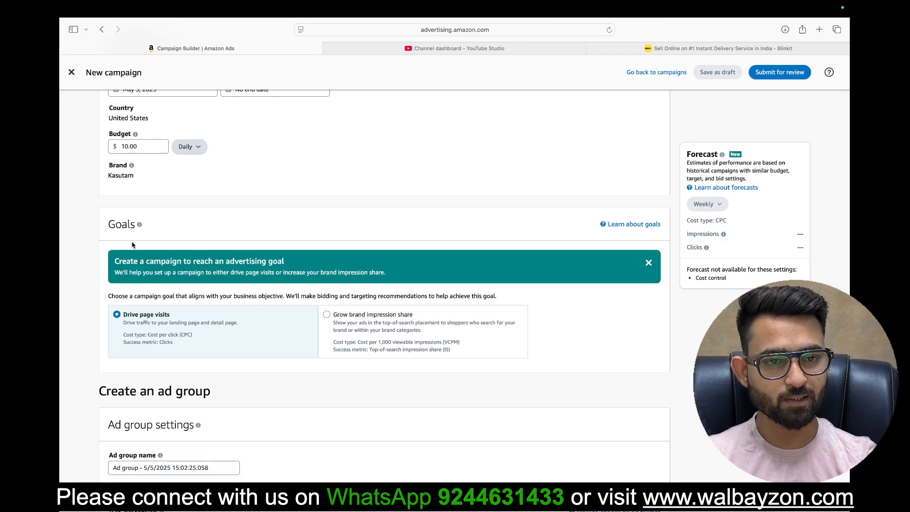
pyautogui.moveTo(123, 225)
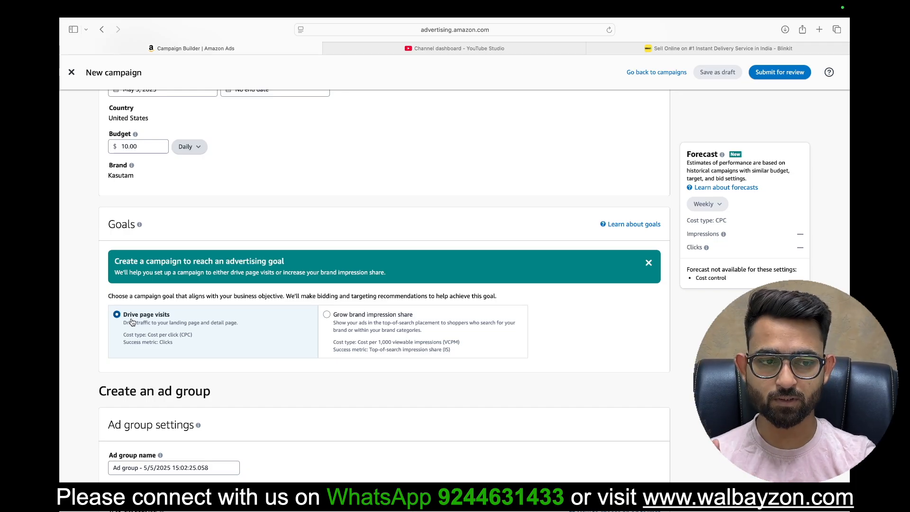
pyautogui.click(375, 331)
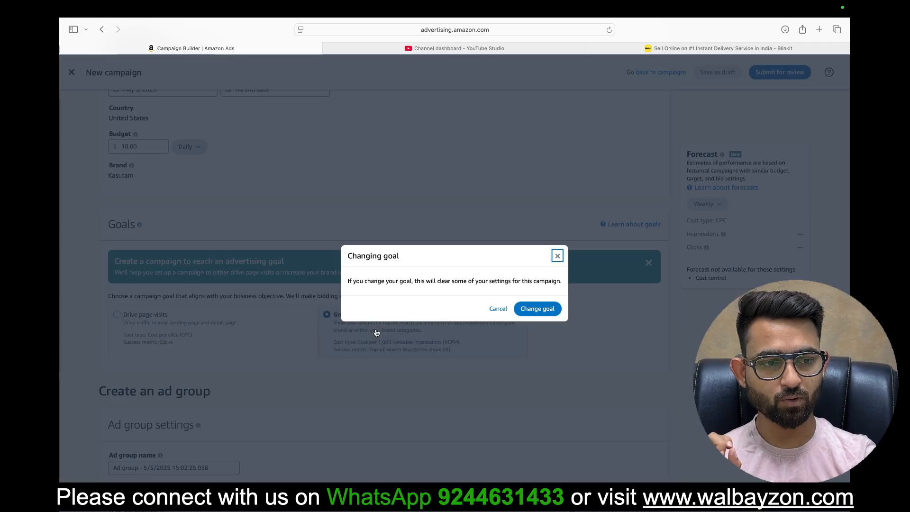
pyautogui.click(541, 315)
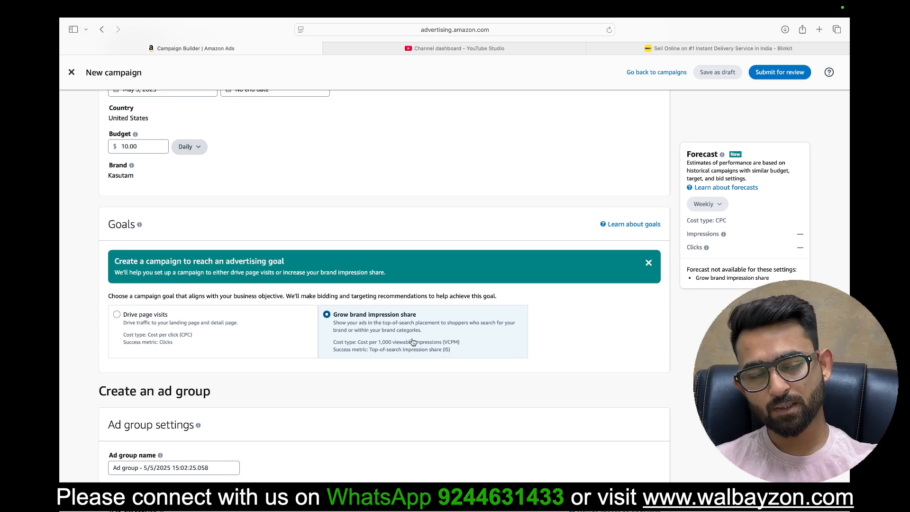
# Step: Choose Product collection as the ad group's ad format and read its custom image requirement
pyautogui.scroll(-5, 394, 413)
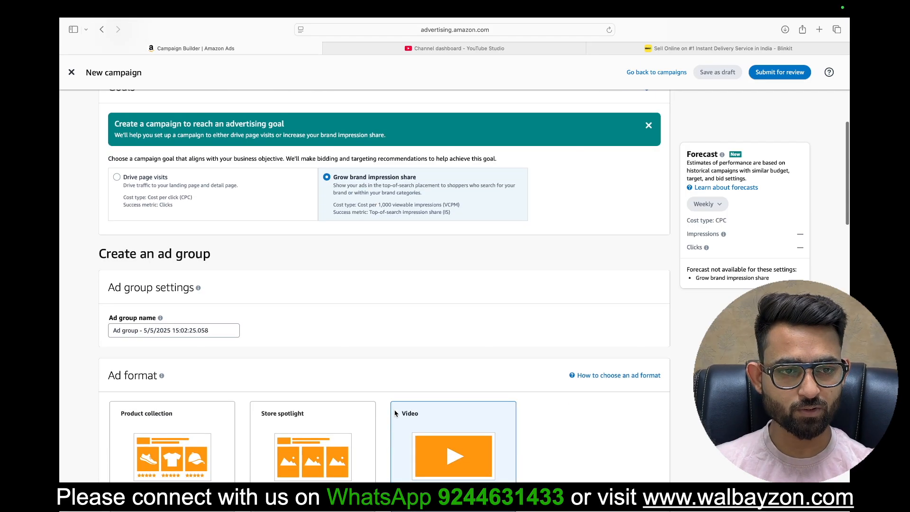
pyautogui.tripleClick(140, 269)
pyautogui.click(328, 290)
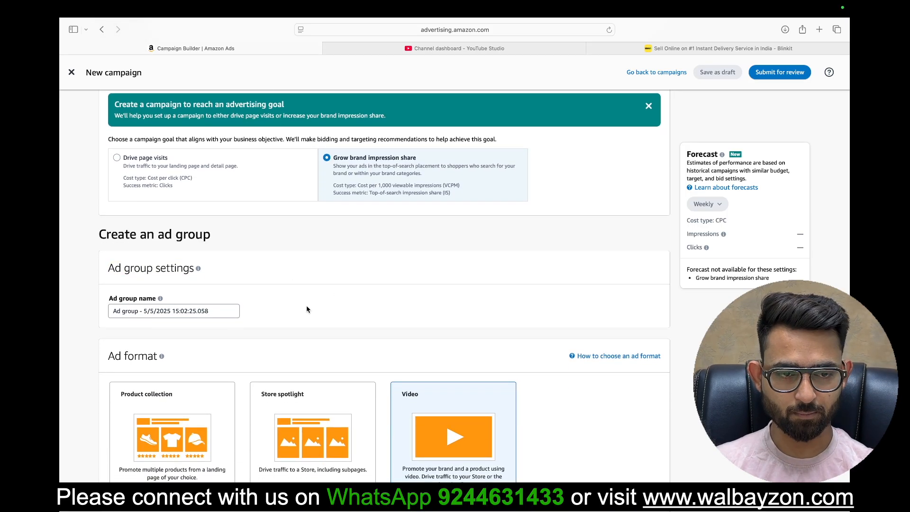
pyautogui.scroll(-5, 332, 308)
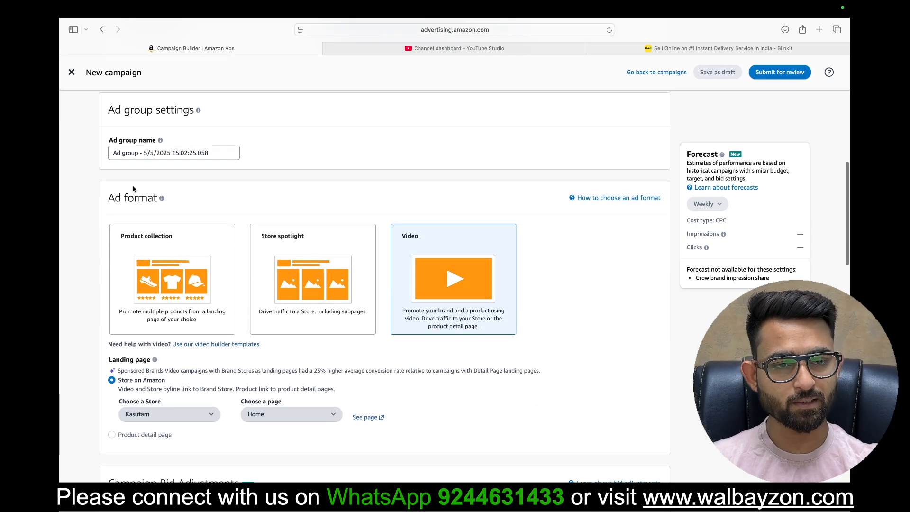
pyautogui.tripleClick(119, 198)
pyautogui.click(272, 212)
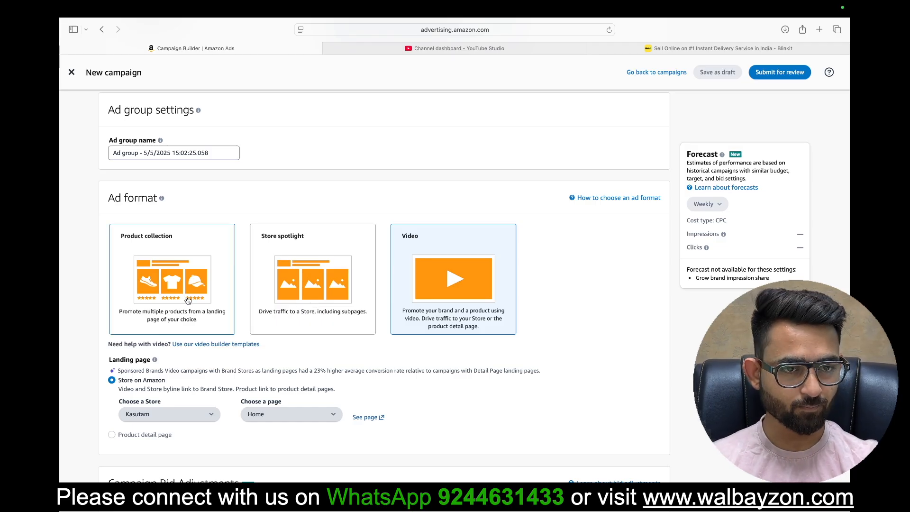
pyautogui.click(152, 287)
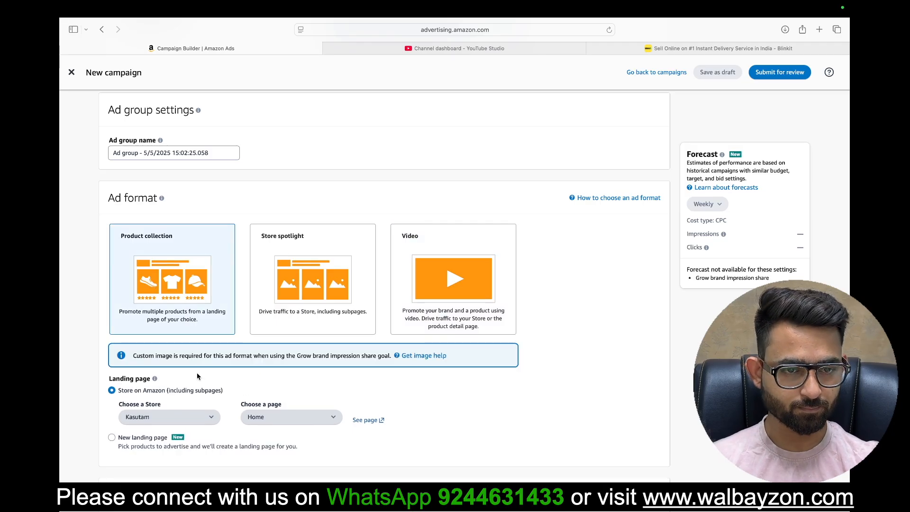
pyautogui.tripleClick(139, 356)
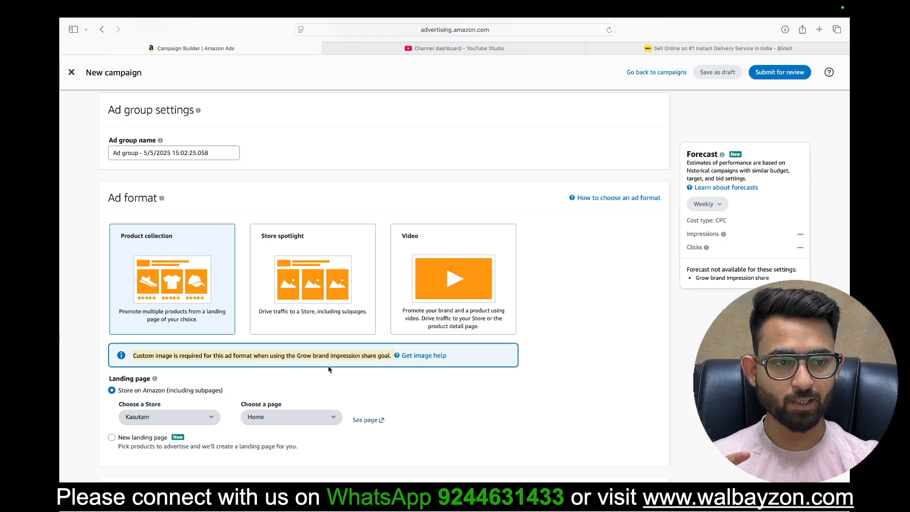
pyautogui.click(348, 363)
pyautogui.scroll(5, 348, 363)
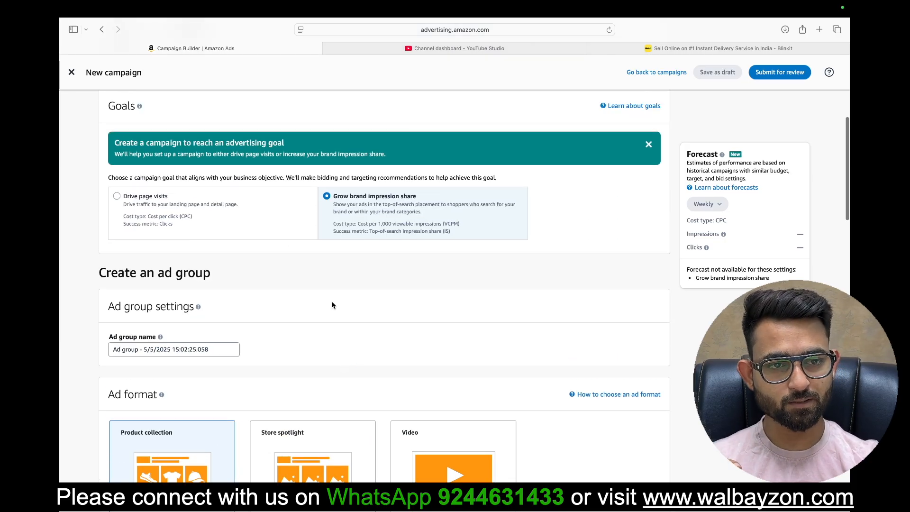
# Step: Check the ad format section, open amazon.com in a new browser tab and search for home decor
pyautogui.scroll(-6, 335, 349)
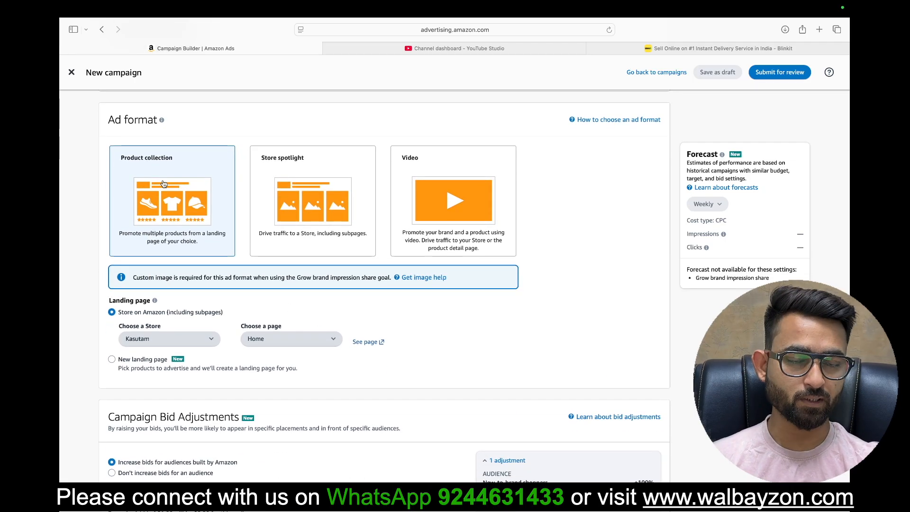
pyautogui.scroll(2, 293, 290)
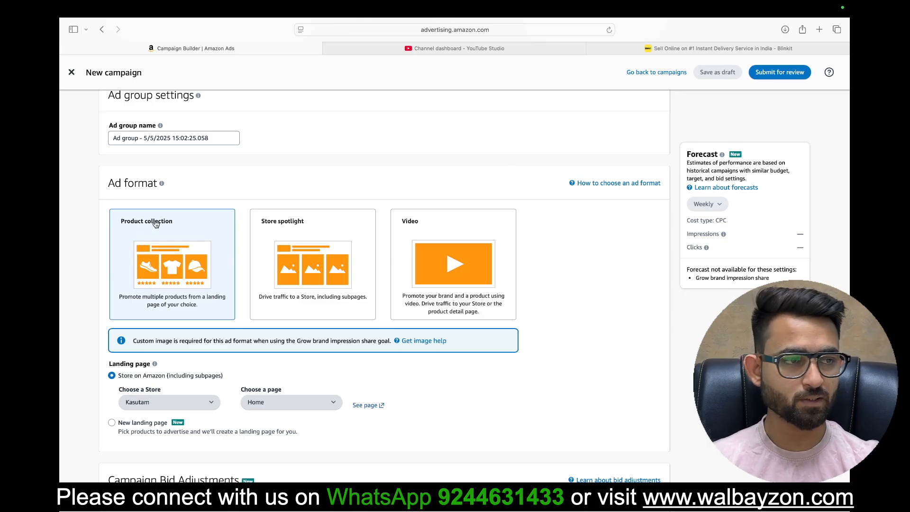
pyautogui.click(819, 30)
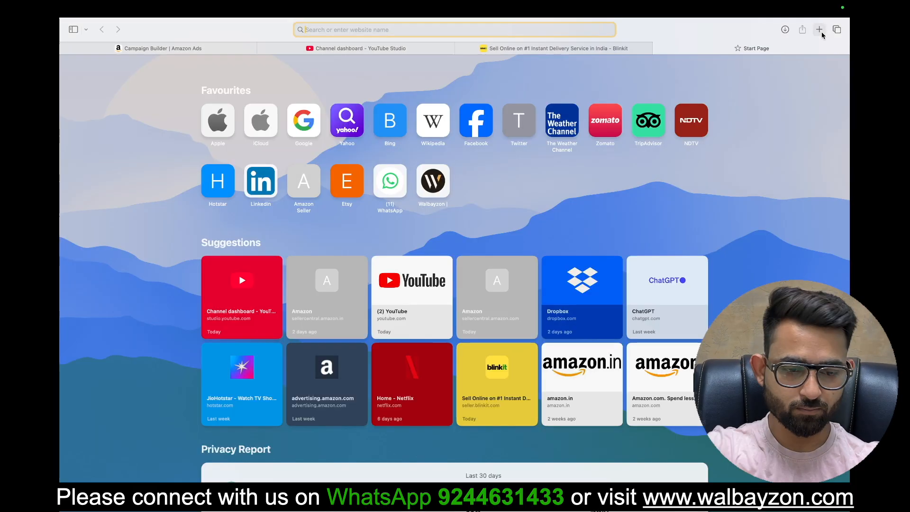
pyautogui.write('amazon.com')
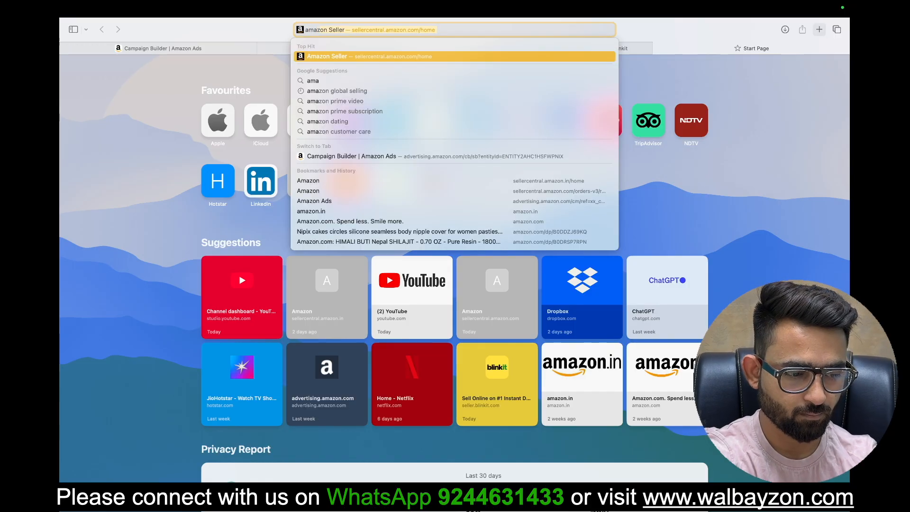
pyautogui.press('Return')
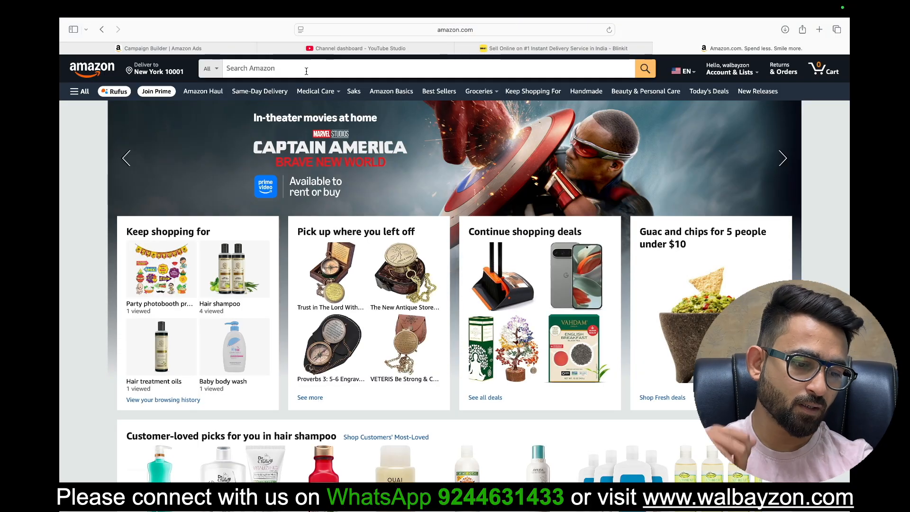
pyautogui.click(306, 71)
pyautogui.write('home deco')
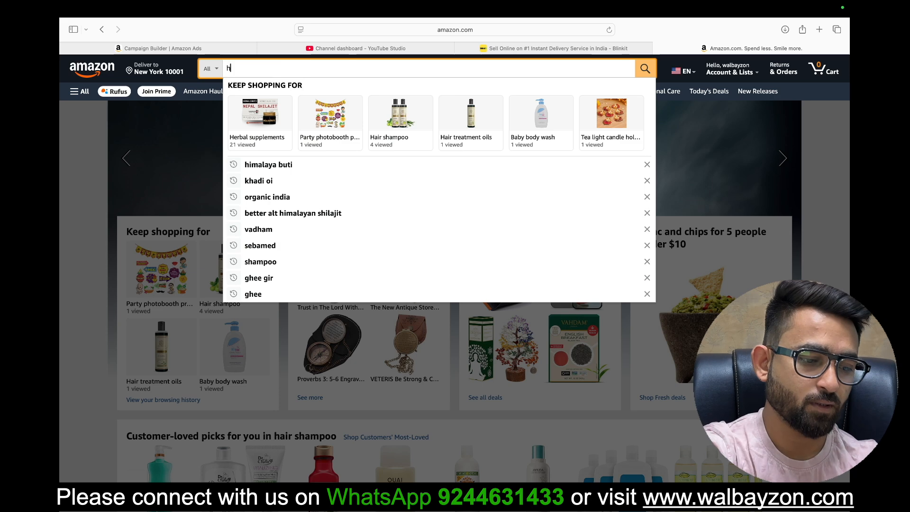
pyautogui.write('r')
pyautogui.press('Return')
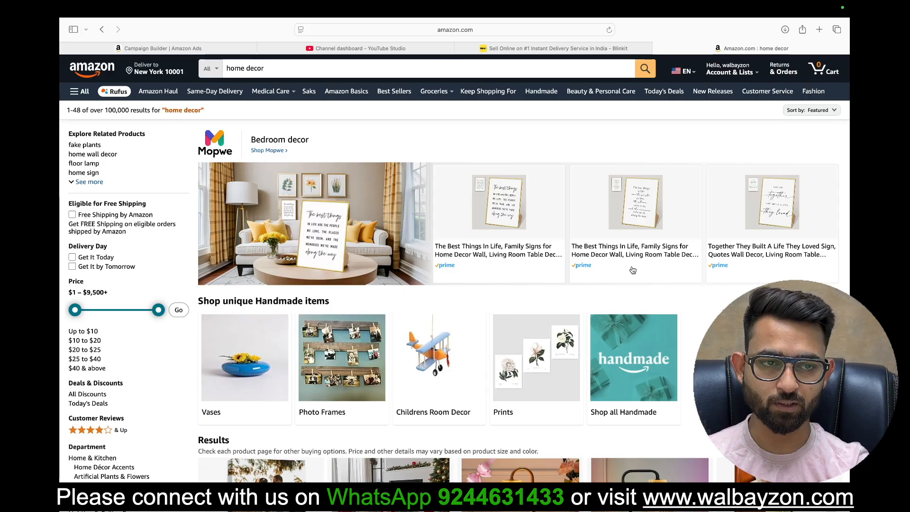
# Step: Look through the home decor results to Brands related to your search, view the Cypress & Alabaster ad's Store and return to the results
pyautogui.scroll(-5, 472, 294)
pyautogui.scroll(-10, 472, 294)
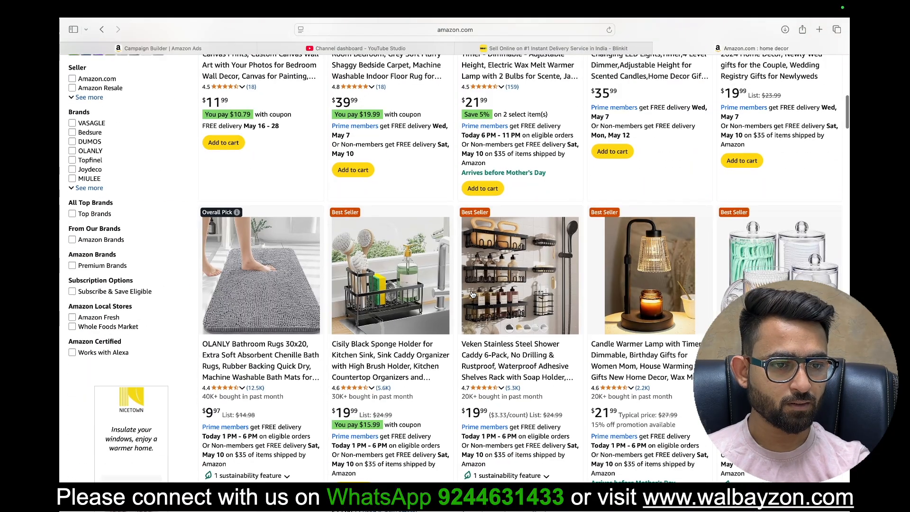
pyautogui.scroll(-6, 473, 295)
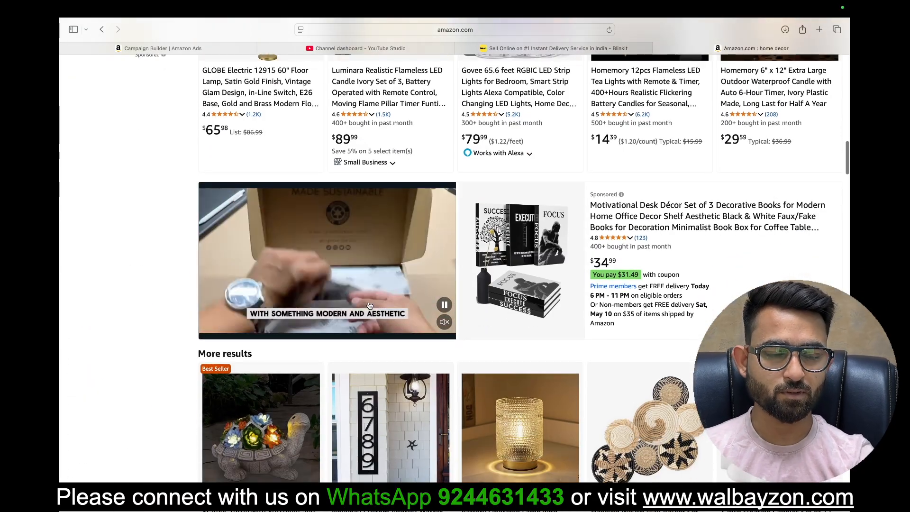
pyautogui.scroll(-14, 475, 342)
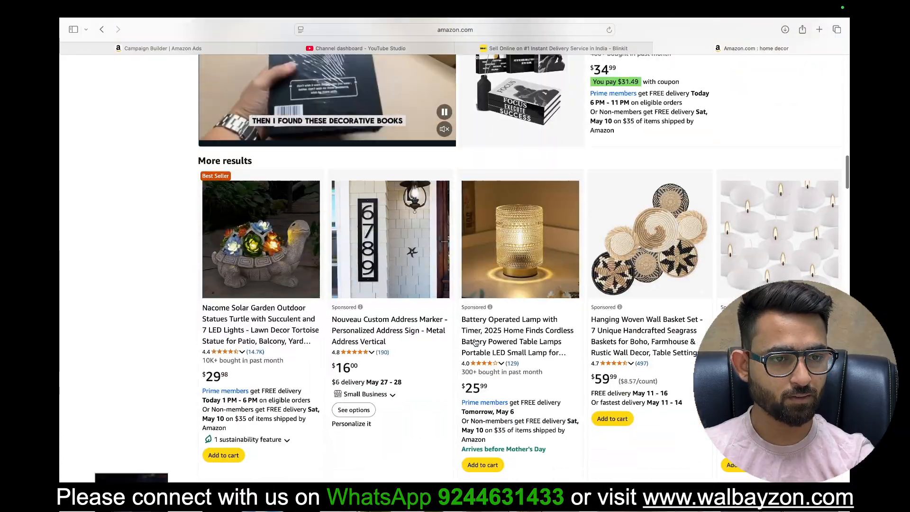
pyautogui.scroll(-20, 475, 342)
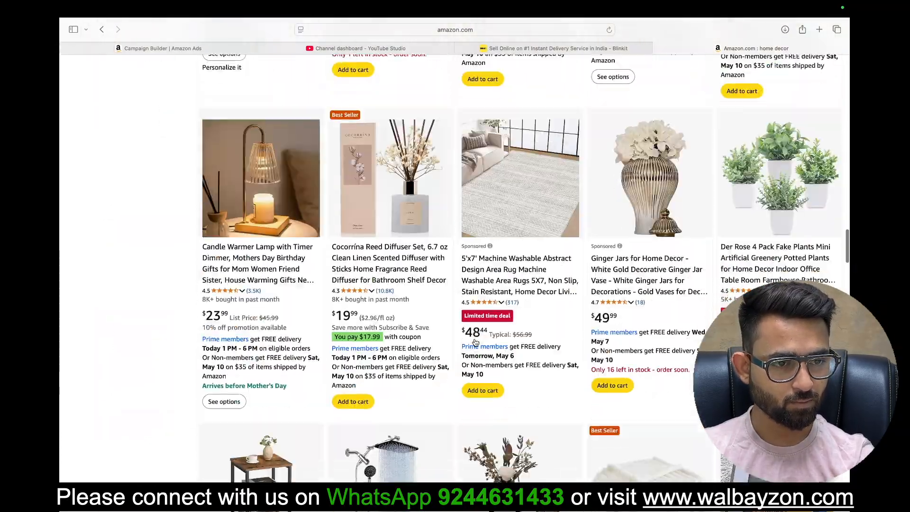
pyautogui.scroll(-20, 475, 342)
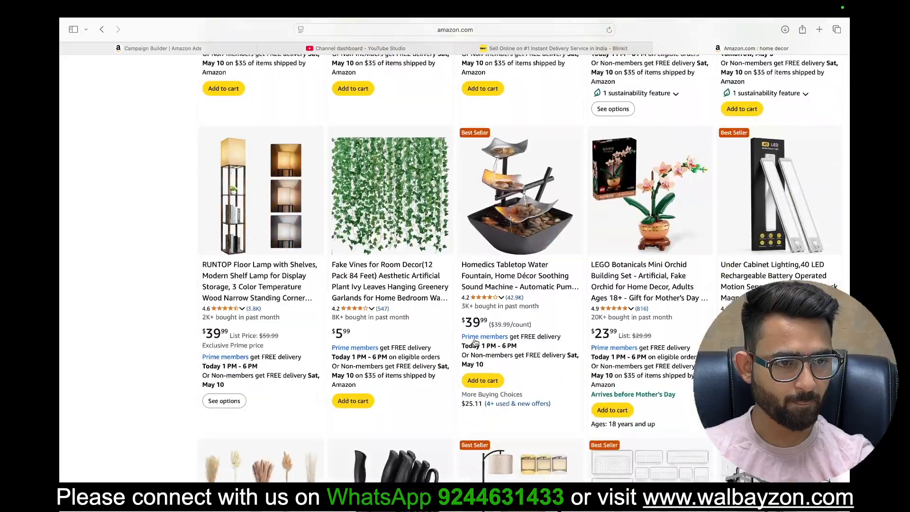
pyautogui.scroll(-20, 476, 342)
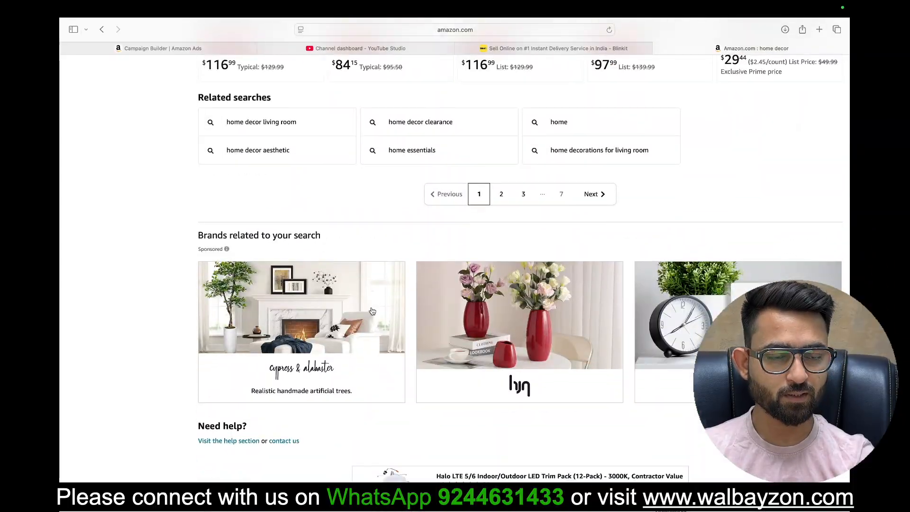
pyautogui.click(260, 309)
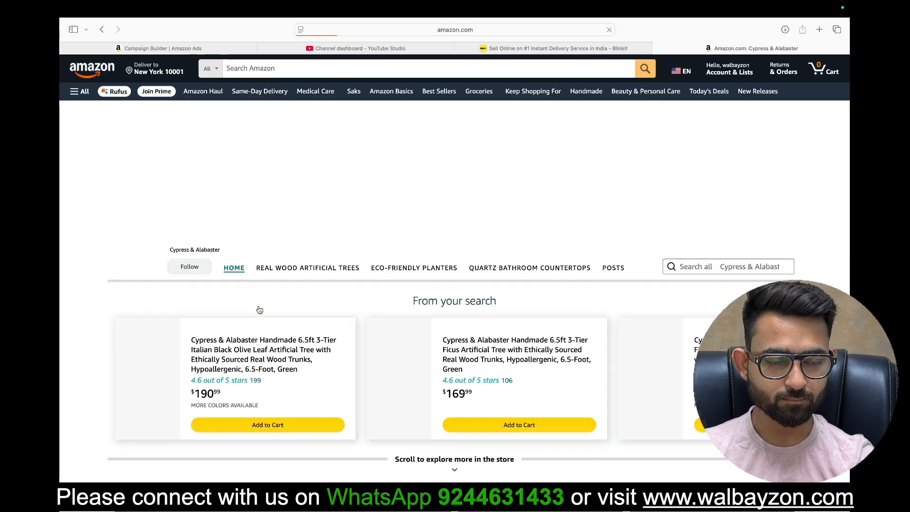
pyautogui.hscroll(-5, 425, 302)
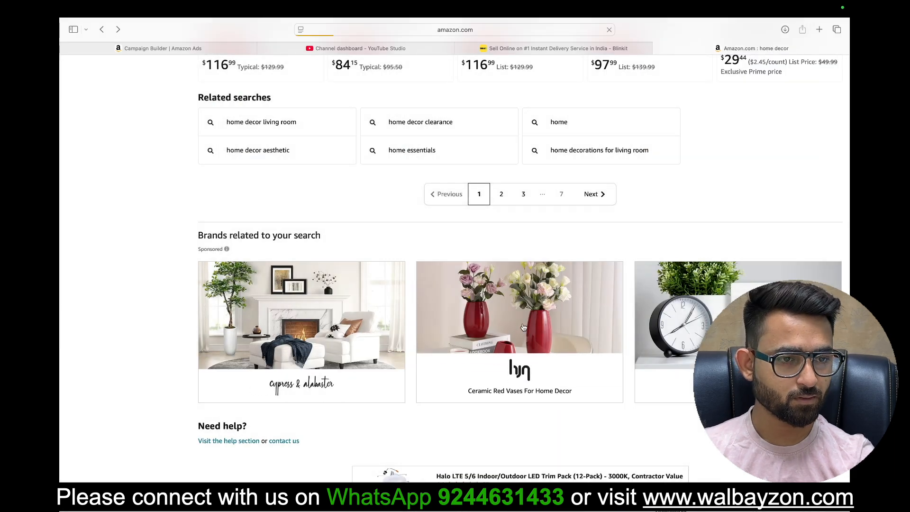
# Step: Examine the JUSITAKEET brand ad's landing page and its listed products, and return to the search results
pyautogui.hscroll(-5, 524, 327)
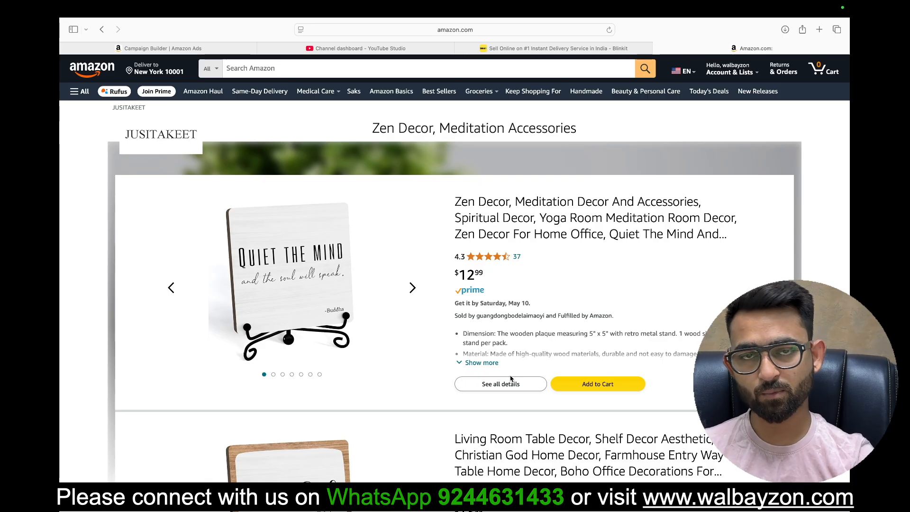
pyautogui.scroll(-10, 456, 416)
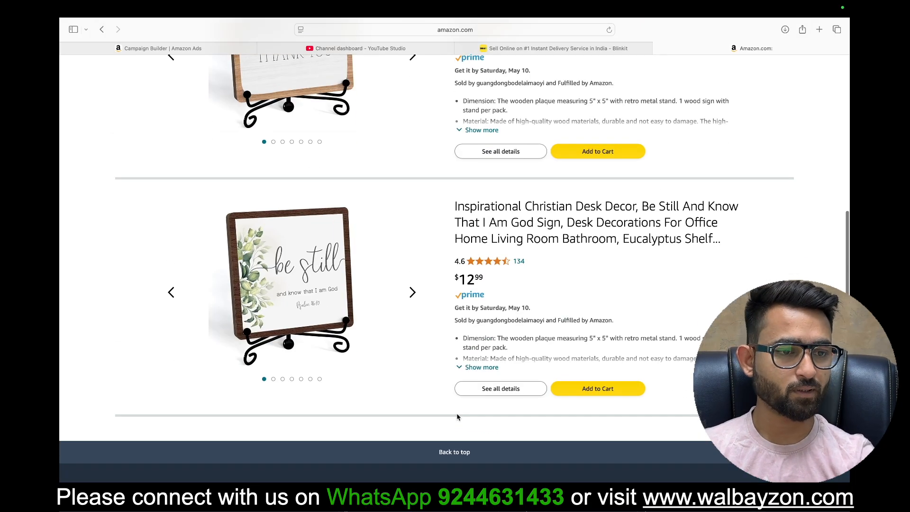
pyautogui.scroll(10, 457, 416)
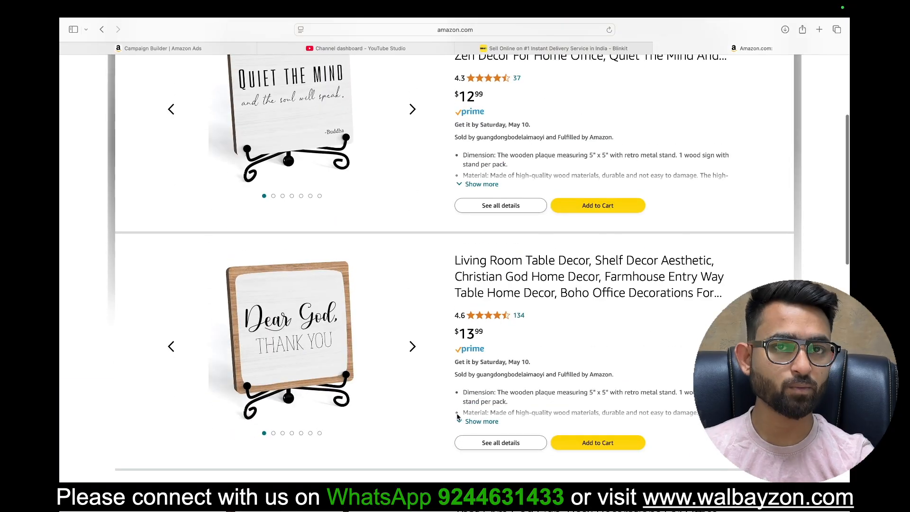
pyautogui.scroll(-5, 458, 417)
pyautogui.scroll(9, 458, 417)
pyautogui.hscroll(-5, 458, 417)
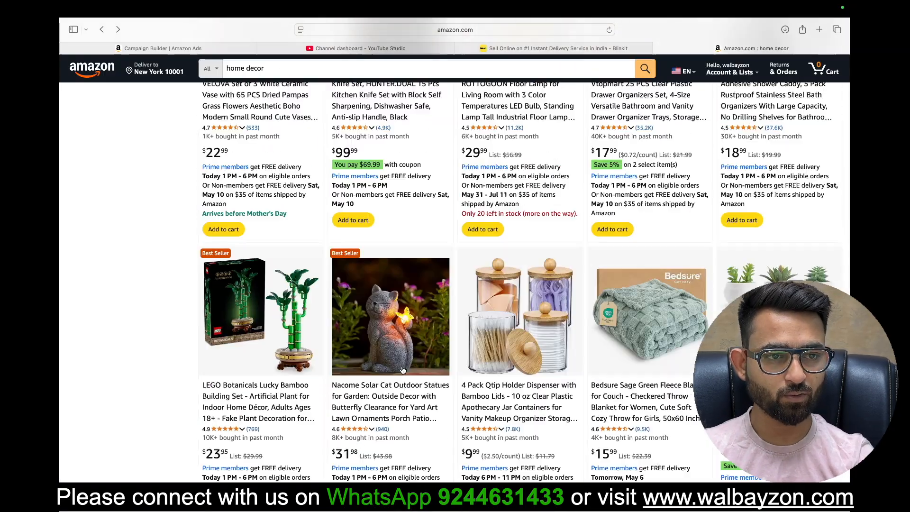
# Step: Compare the sponsored product collection banner and the sponsored video ad on the home decor results page
pyautogui.scroll(-20, 402, 370)
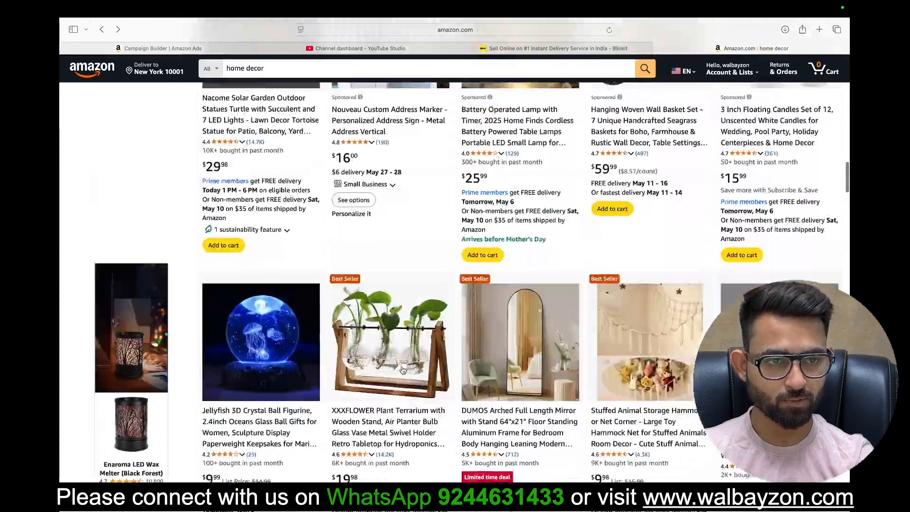
pyautogui.scroll(20, 402, 371)
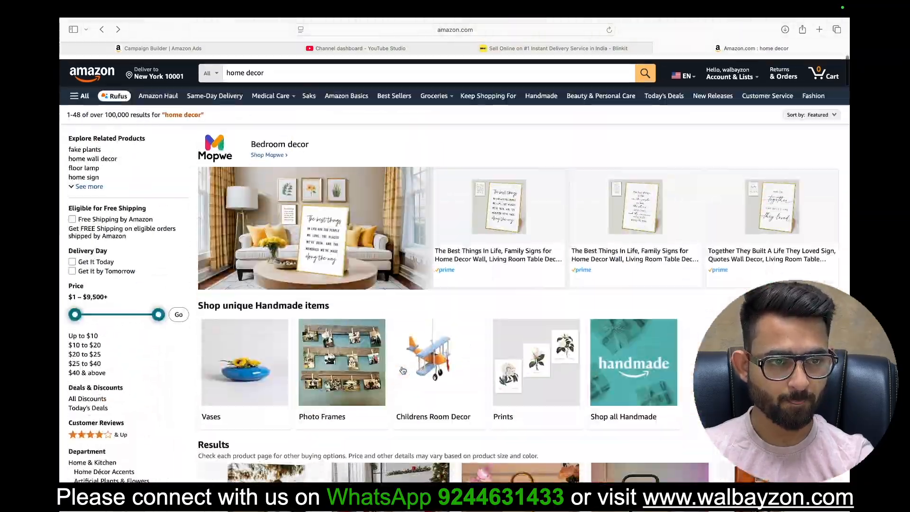
pyautogui.scroll(-15, 403, 370)
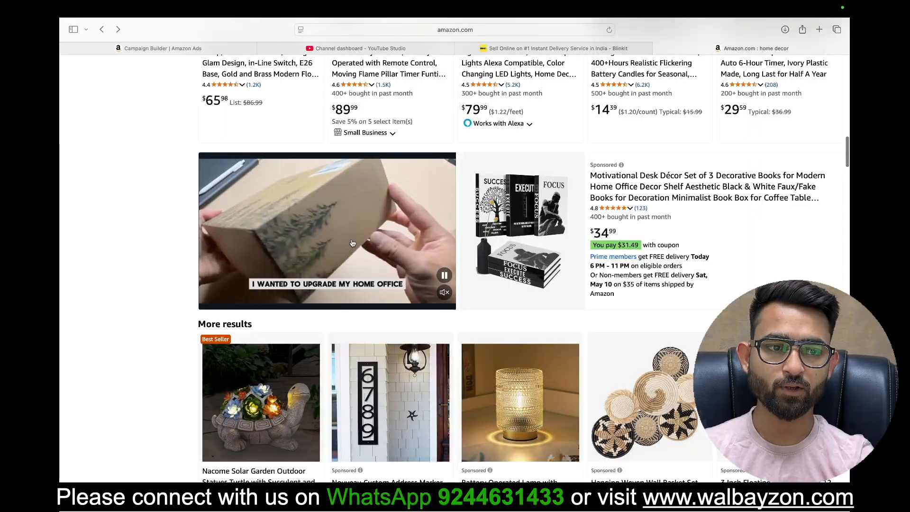
pyautogui.scroll(15, 352, 243)
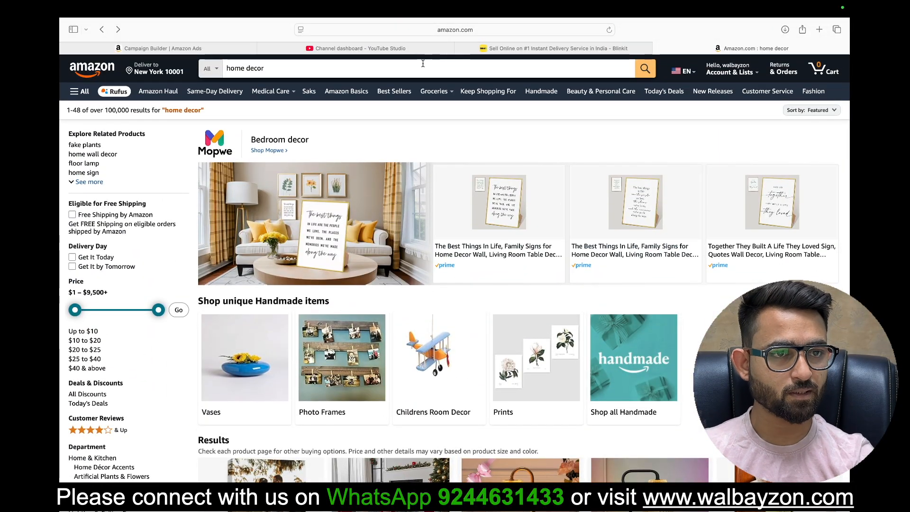
# Step: Return to the campaign builder, check the Kasutam Store's page options and select New landing page as the landing page
pyautogui.click(169, 50)
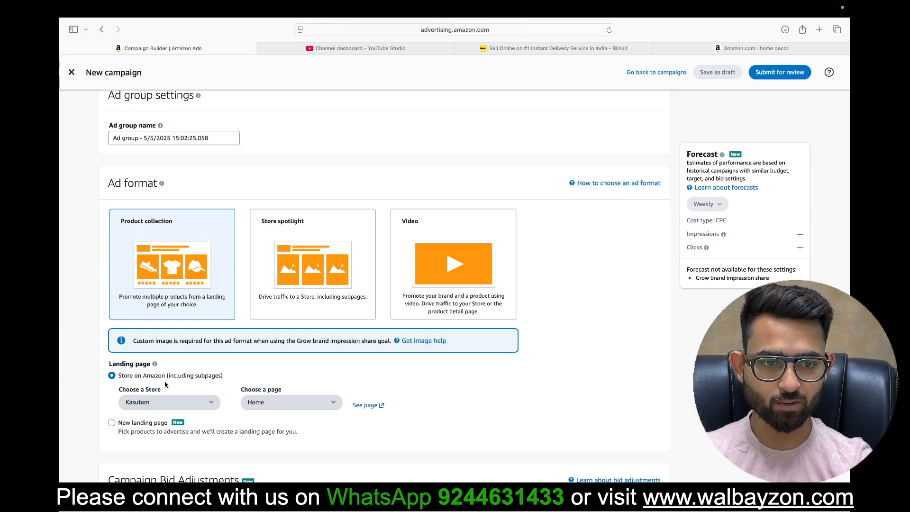
pyautogui.click(297, 406)
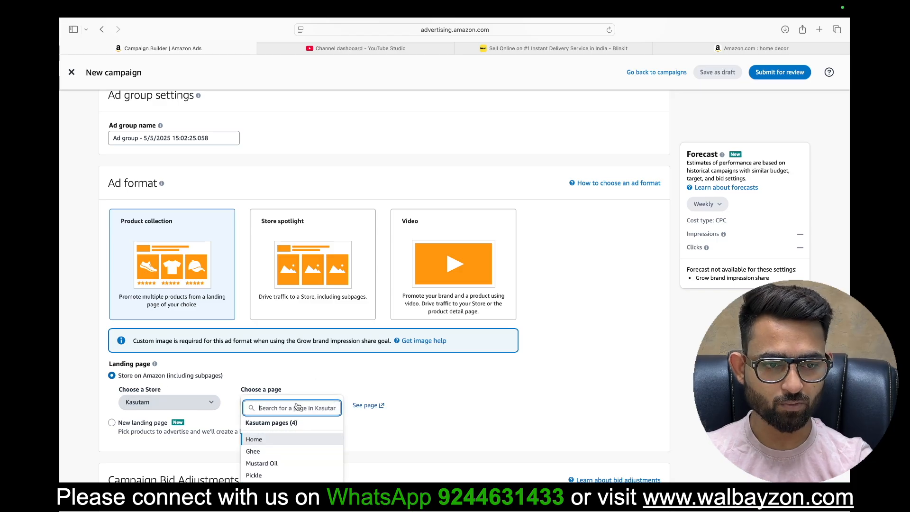
pyautogui.click(457, 434)
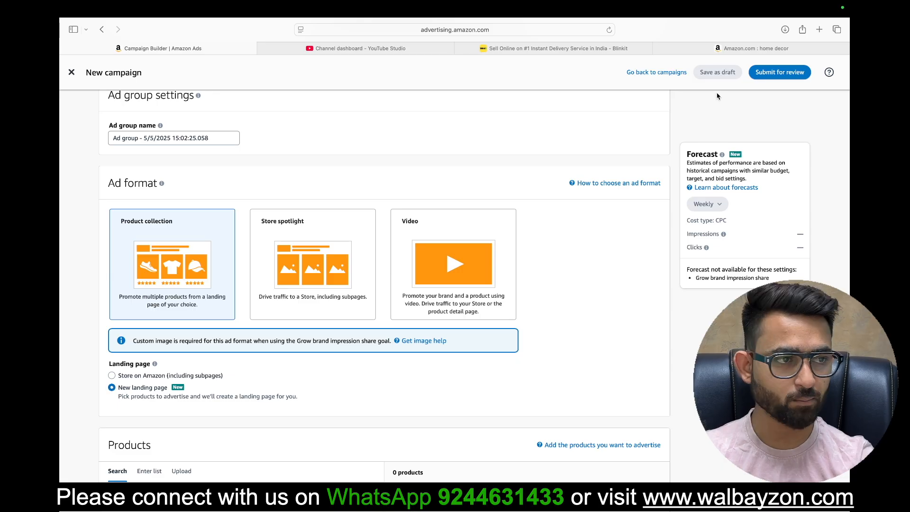
# Step: Switch back to the home decor results and open the JUSITAKEET brand ad as a landing page example
pyautogui.click(775, 52)
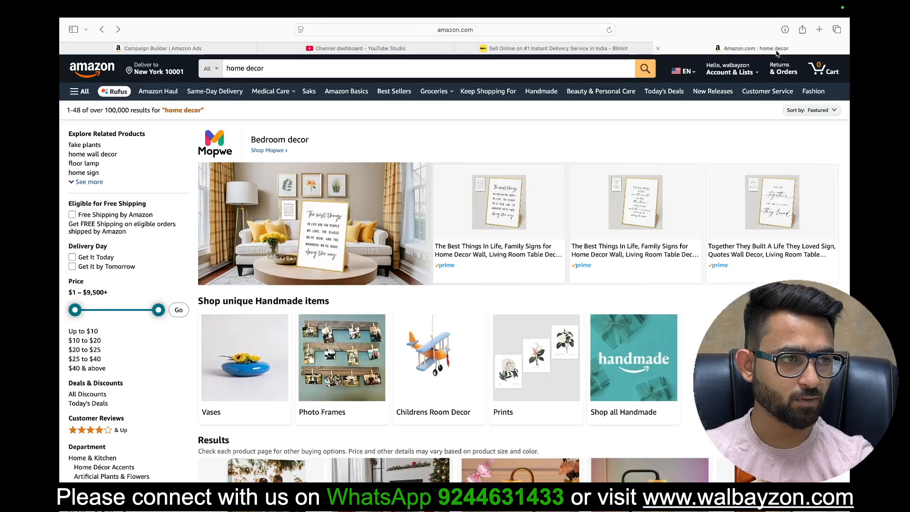
pyautogui.scroll(-15, 531, 342)
pyautogui.scroll(-20, 531, 343)
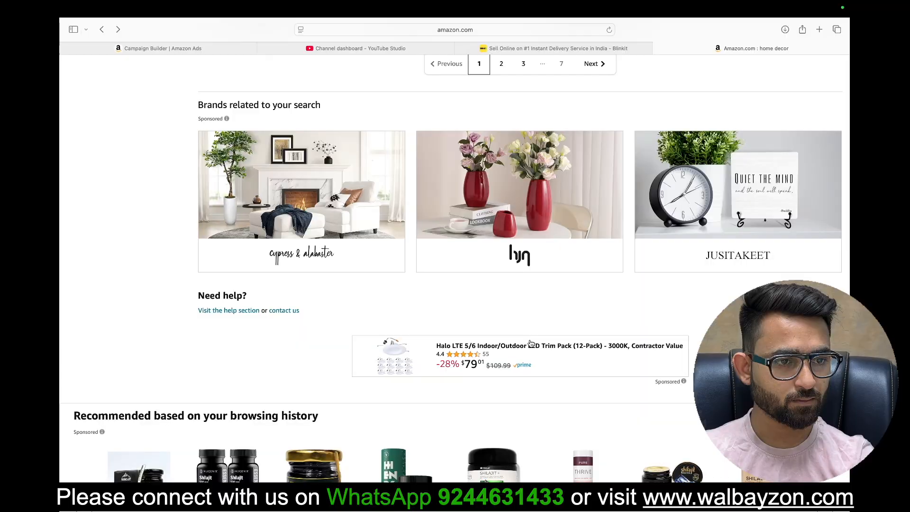
pyautogui.scroll(2, 531, 344)
pyautogui.click(744, 312)
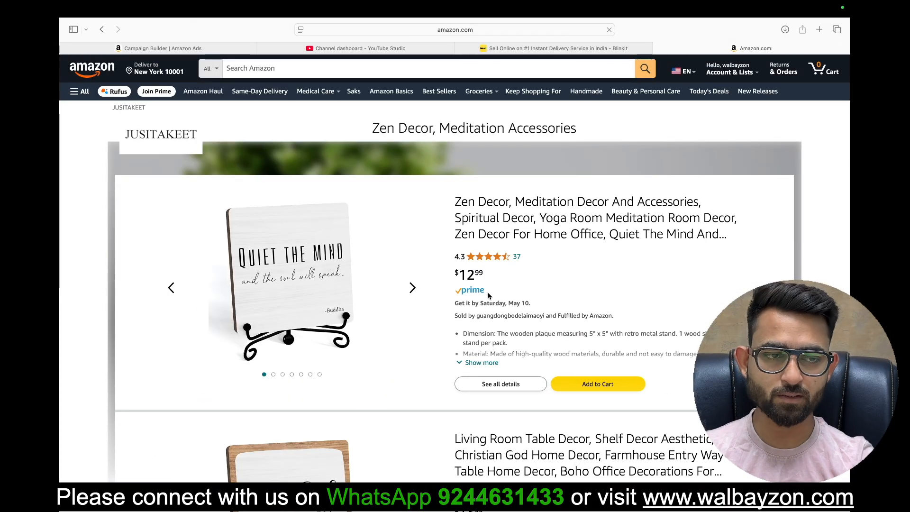
# Step: Return to the campaign builder and add the $49.00, $299.00 (5 litre) and $135.00 Kasutam A2 ghee products to the new landing page
pyautogui.click(183, 53)
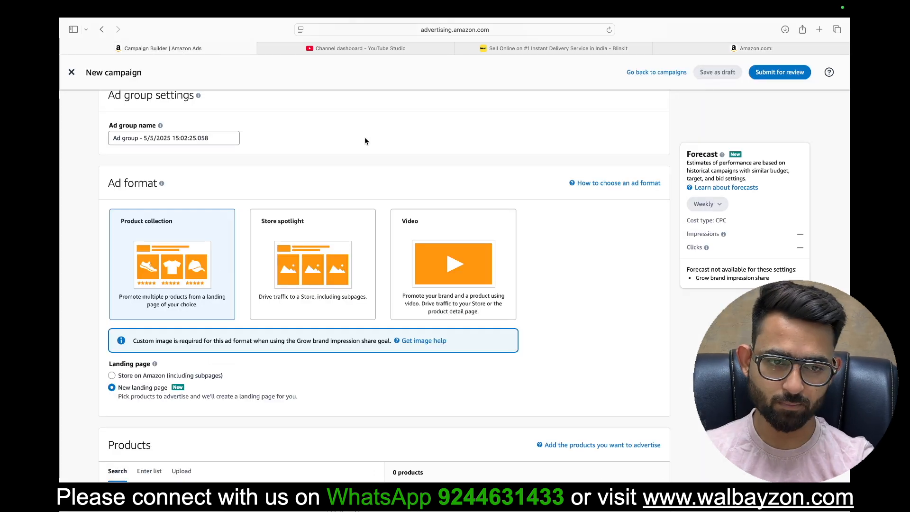
pyautogui.scroll(-2, 365, 140)
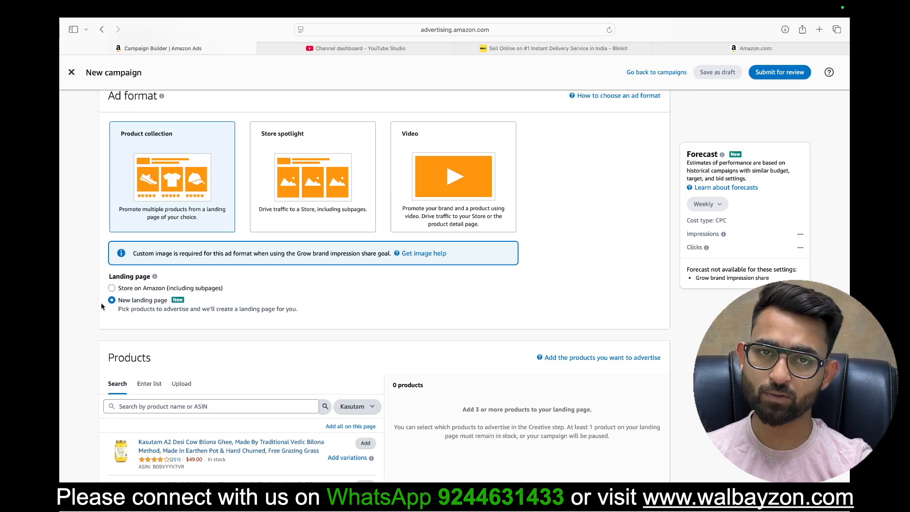
pyautogui.scroll(-4, 396, 254)
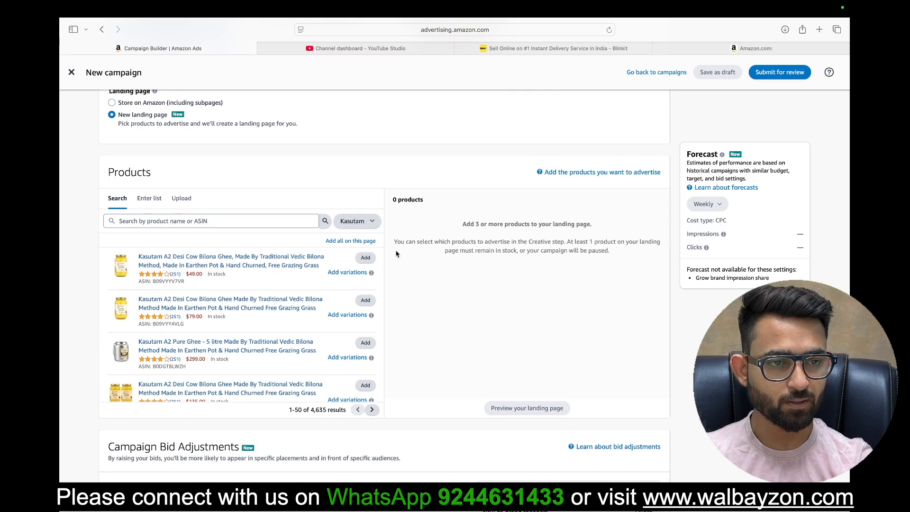
pyautogui.click(365, 258)
pyautogui.click(365, 343)
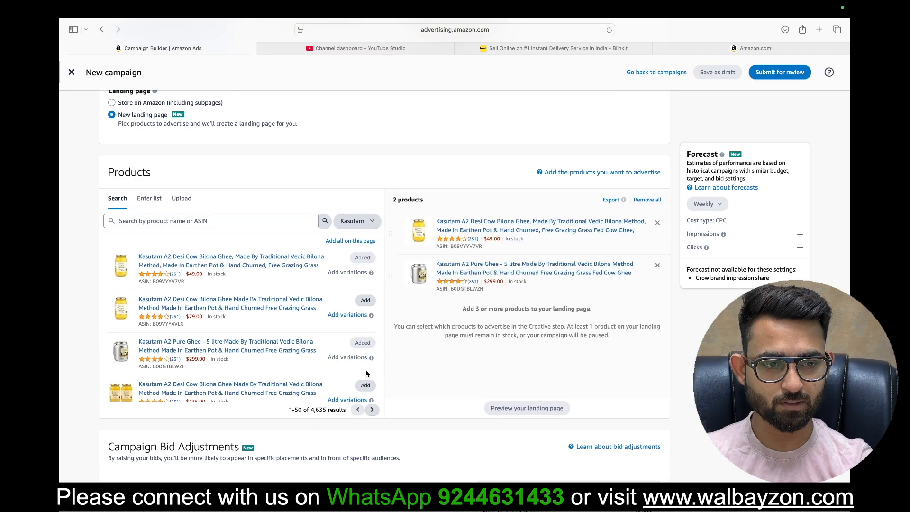
pyautogui.click(365, 385)
# Step: Add all suggested keywords in broad, phrase and exact match to the product collection ad group's keyword targeting
pyautogui.scroll(-5, 190, 236)
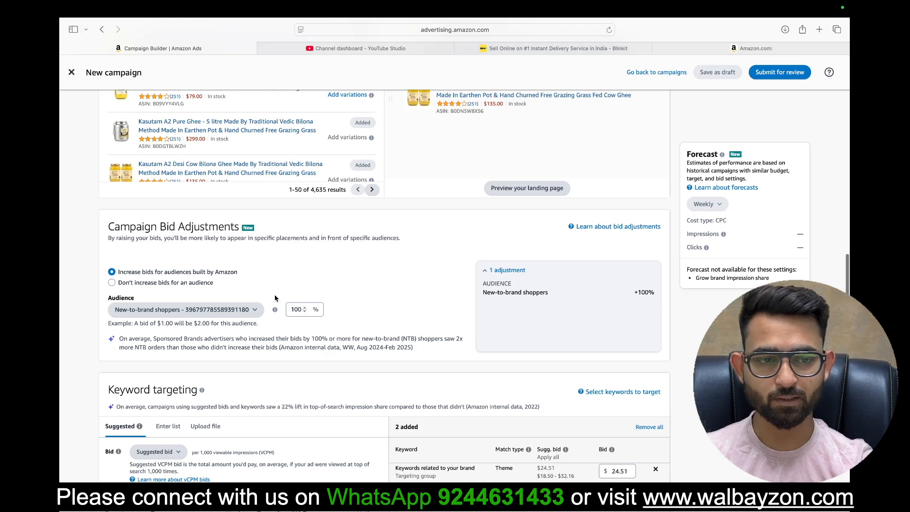
pyautogui.scroll(-3, 279, 355)
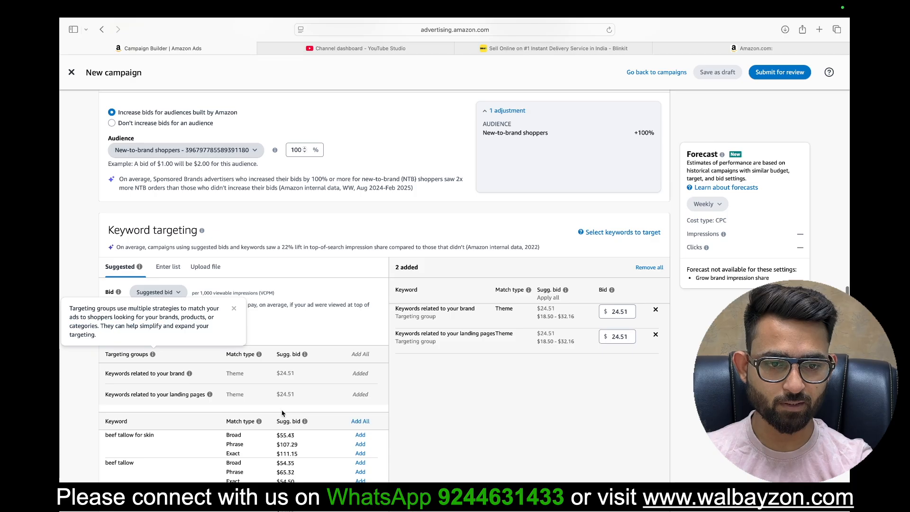
pyautogui.scroll(-2, 282, 413)
pyautogui.click(367, 335)
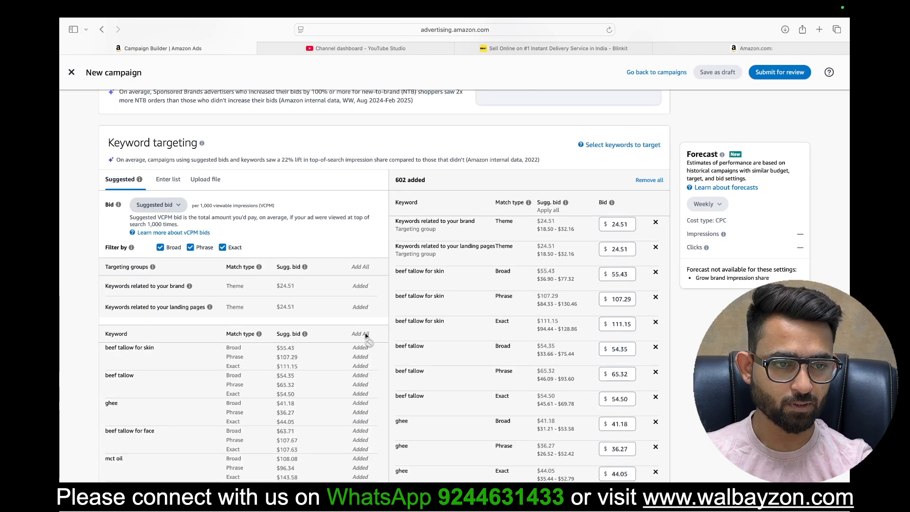
# Step: Preview the product collection ad creative in the mobile and desktop top of search placements
pyautogui.scroll(-4, 405, 394)
pyautogui.scroll(-2, 341, 304)
pyautogui.scroll(-15, 341, 304)
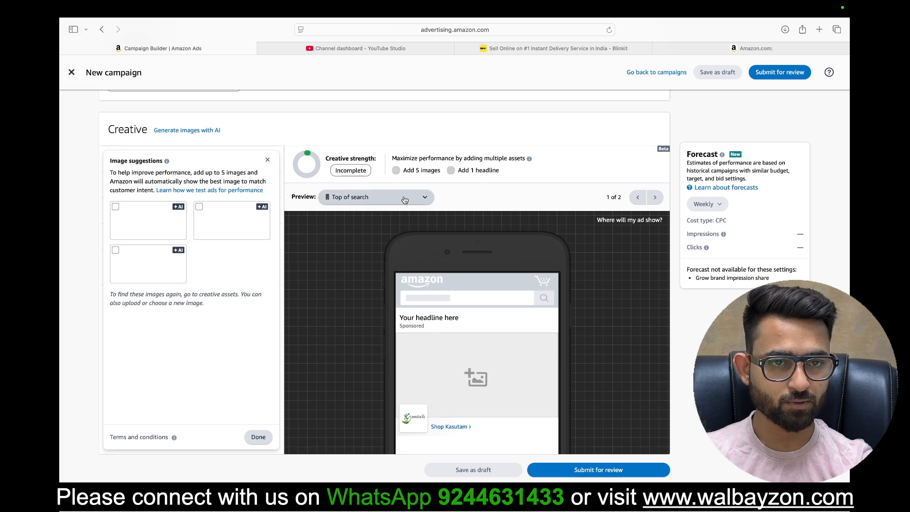
pyautogui.click(424, 198)
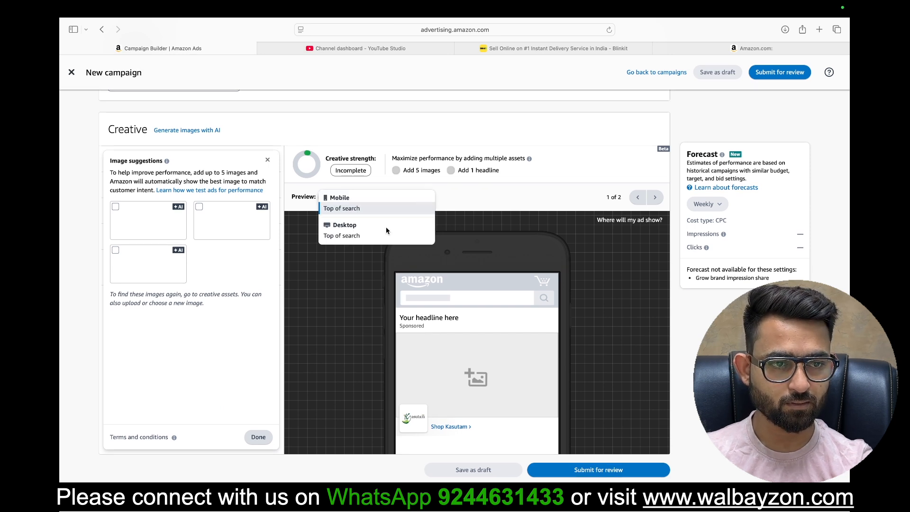
pyautogui.click(518, 197)
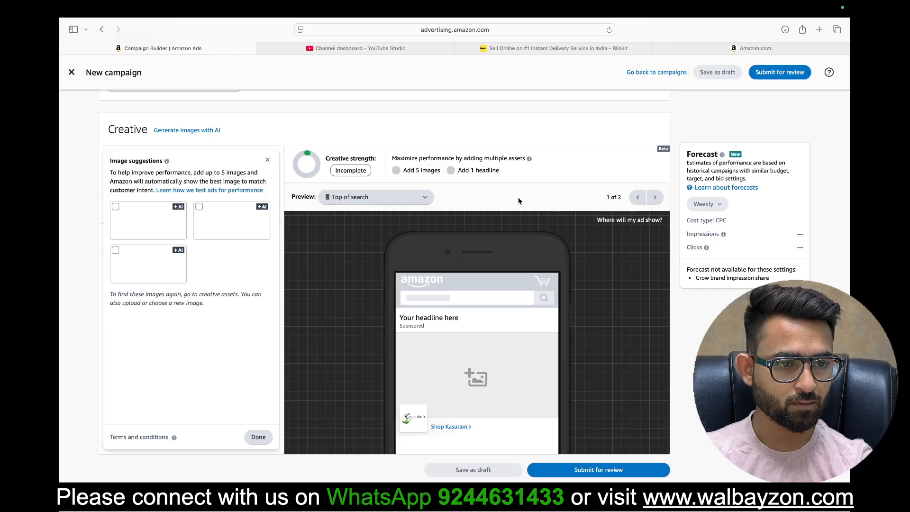
pyautogui.click(654, 203)
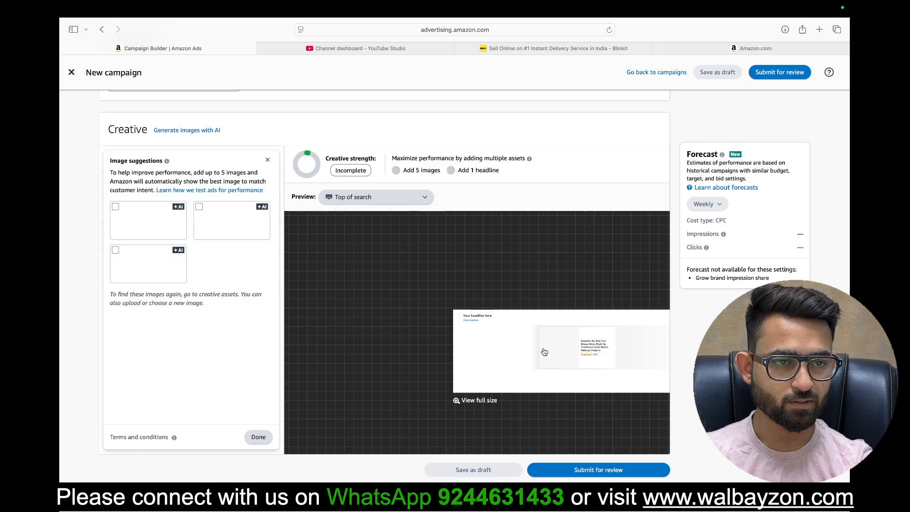
pyautogui.scroll(-1, 392, 319)
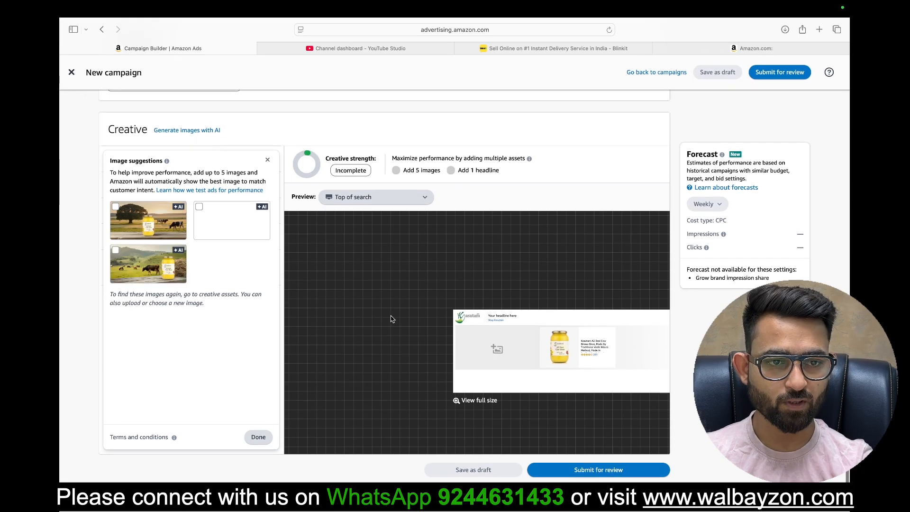
# Step: Preview the new landing page for the selected Kasutam ghee products and compare it with the home decor brand's landing page
pyautogui.scroll(2, 392, 319)
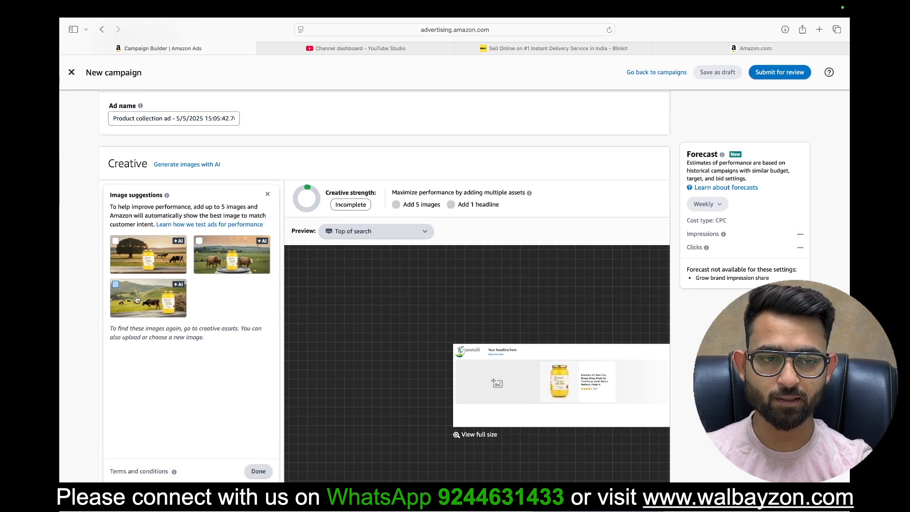
pyautogui.scroll(10, 455, 251)
pyautogui.scroll(10, 455, 251)
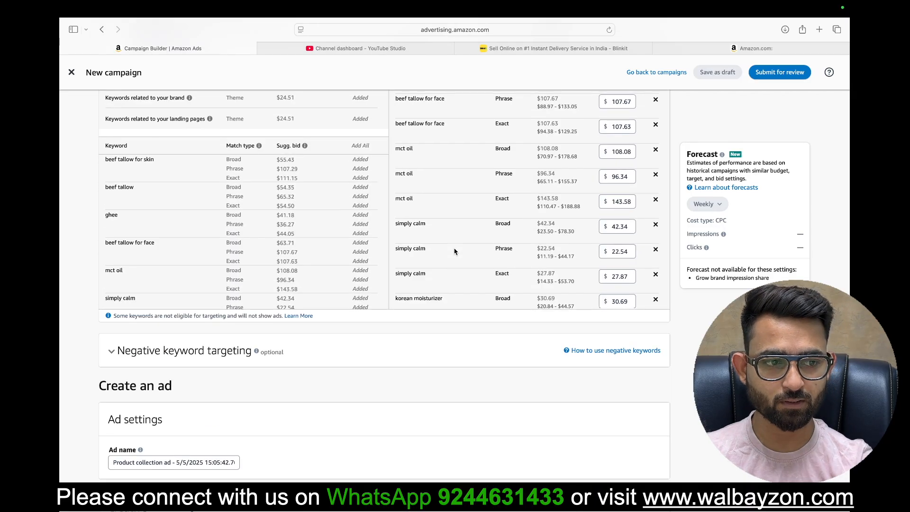
pyautogui.scroll(6, 411, 347)
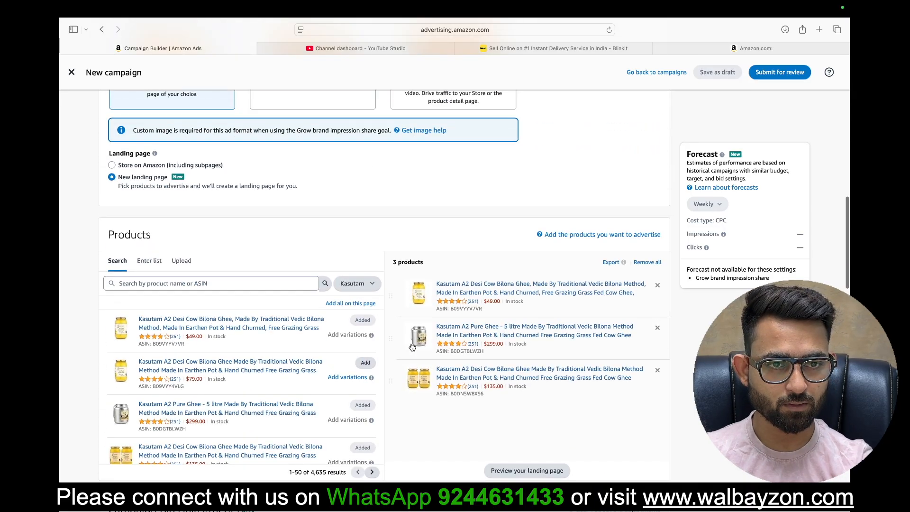
pyautogui.scroll(-8, 412, 347)
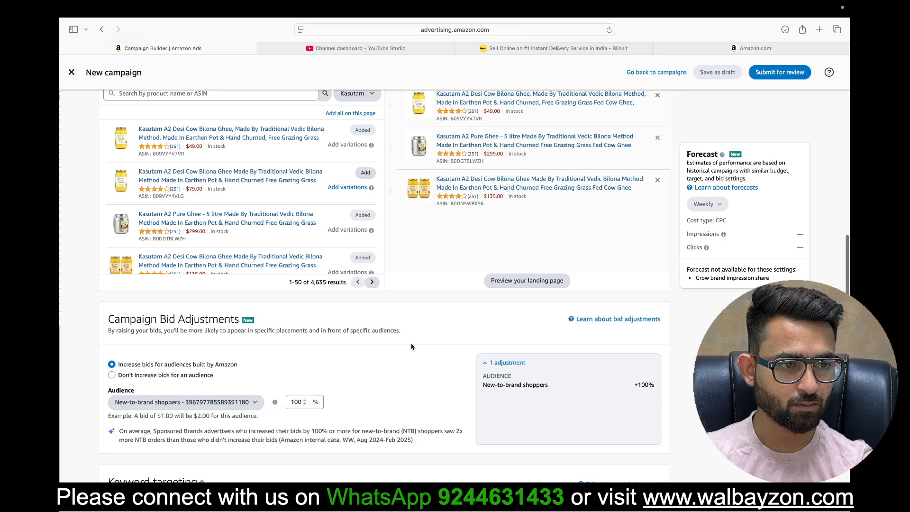
pyautogui.click(531, 281)
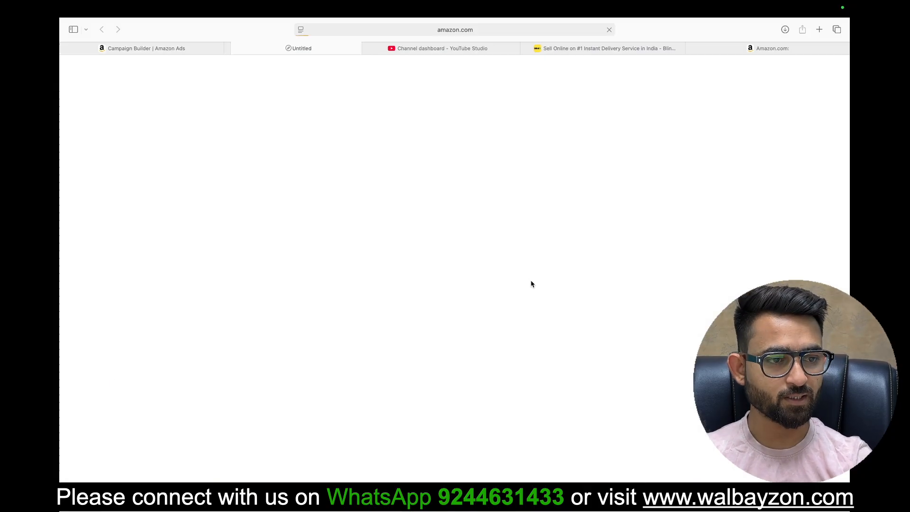
pyautogui.scroll(-10, 279, 252)
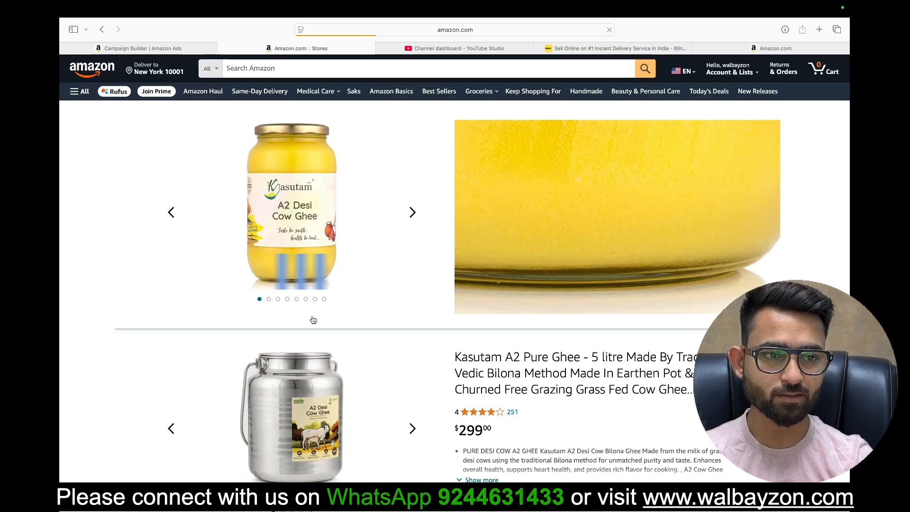
pyautogui.scroll(10, 469, 405)
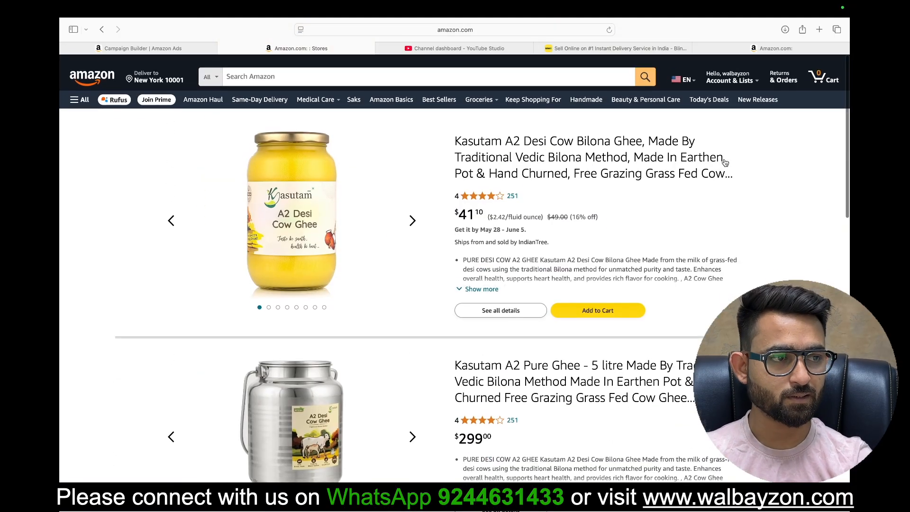
pyautogui.click(787, 48)
pyautogui.scroll(-10, 453, 356)
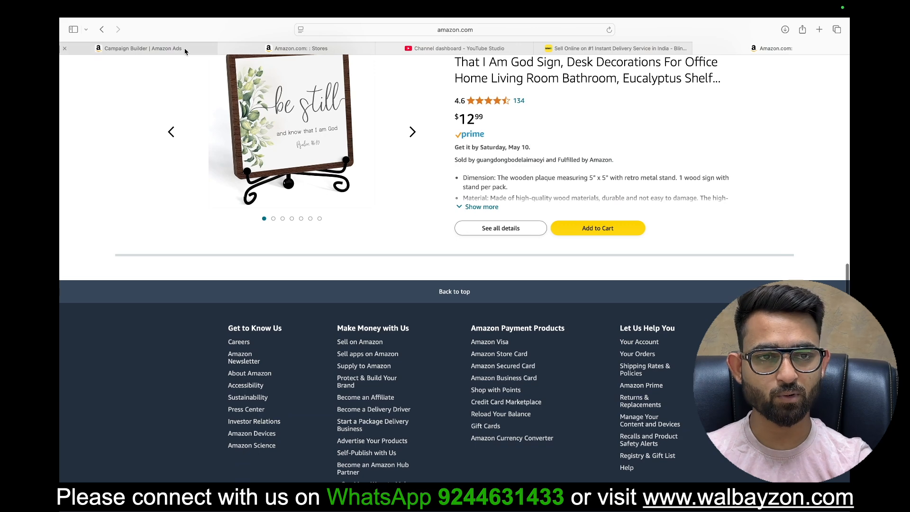
# Step: Return to the campaign builder and change the ad format to Store spotlight, keeping Kasutam as the Store
pyautogui.click(151, 48)
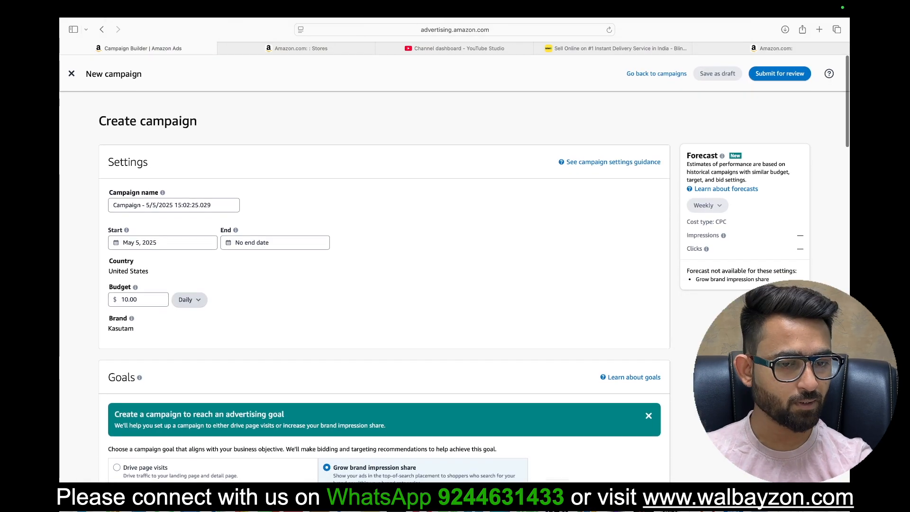
pyautogui.scroll(-5, 534, 414)
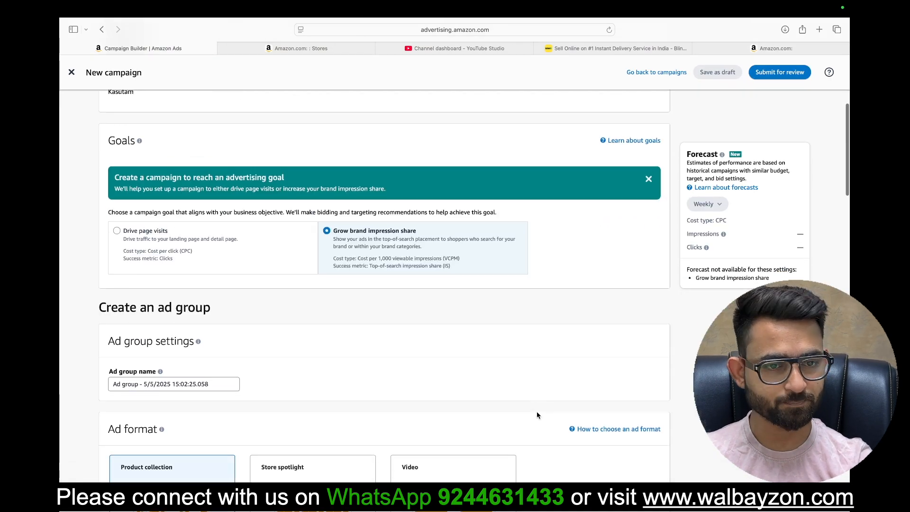
pyautogui.scroll(-5, 534, 414)
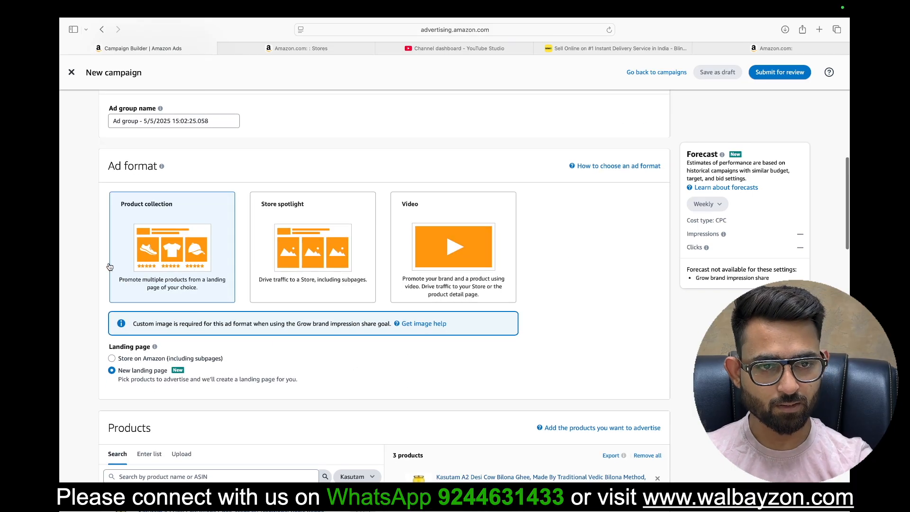
pyautogui.click(366, 221)
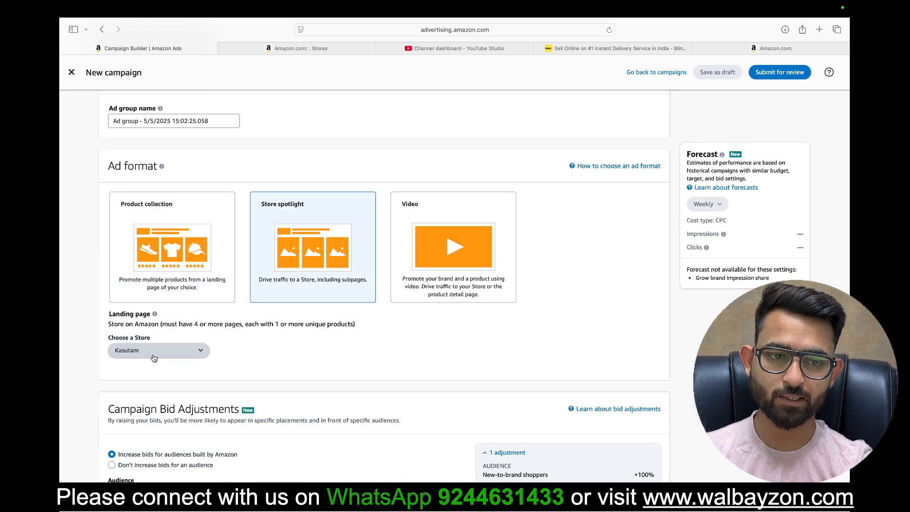
pyautogui.click(172, 355)
pyautogui.click(348, 356)
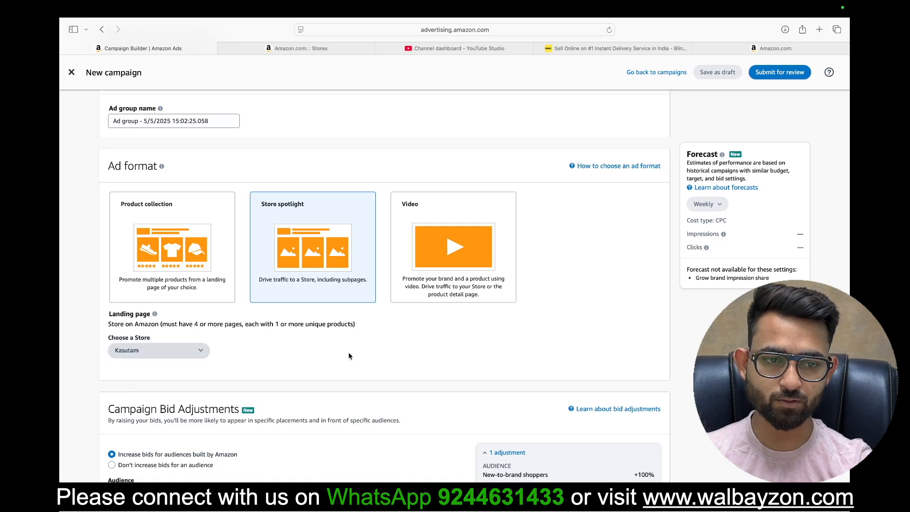
# Step: Add all suggested keywords at their suggested bids to the Store spotlight ad group and look through the added list
pyautogui.scroll(-5, 464, 319)
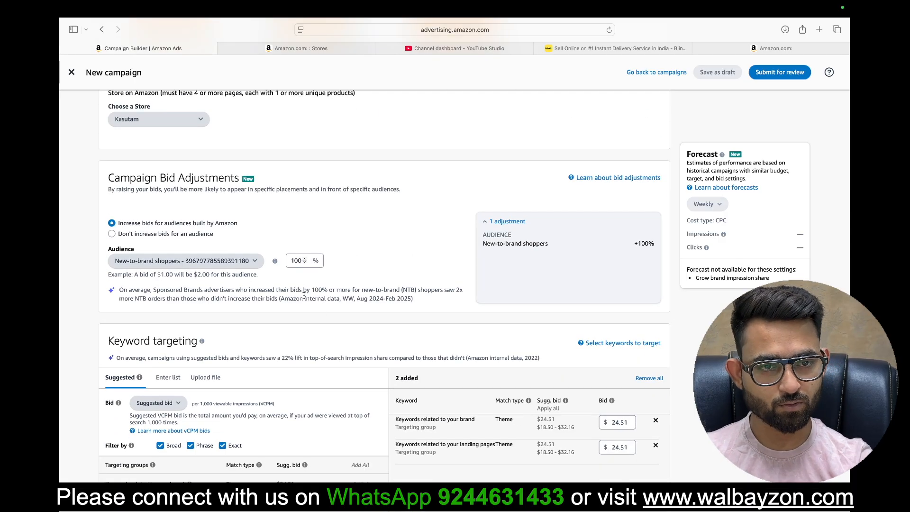
pyautogui.scroll(-3, 327, 329)
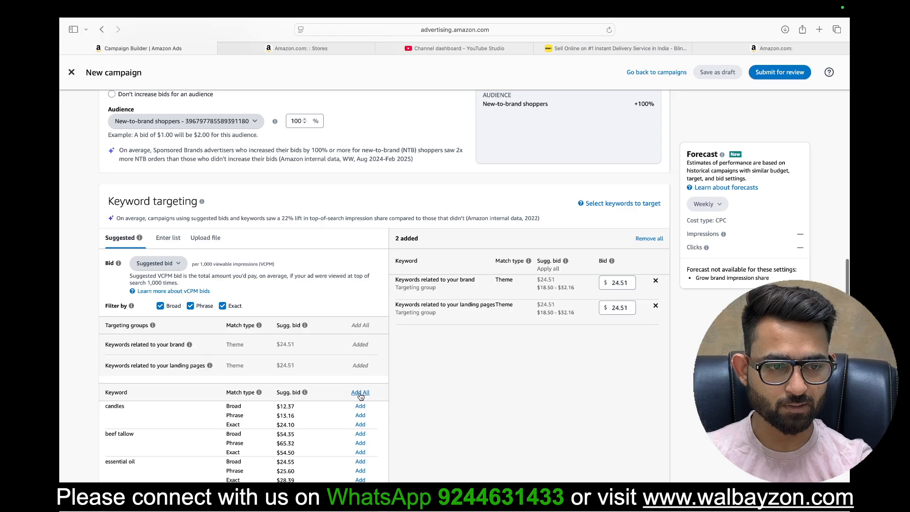
pyautogui.scroll(-3, 465, 425)
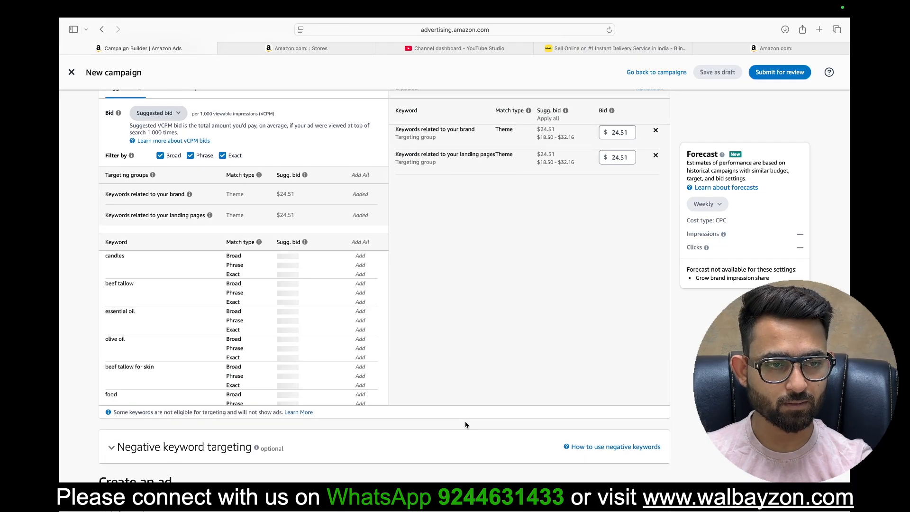
pyautogui.scroll(-1, 466, 425)
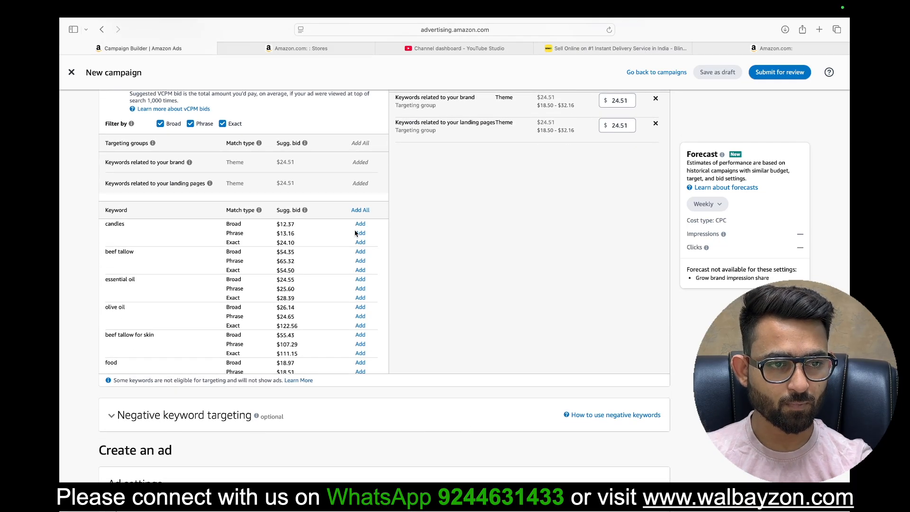
pyautogui.click(361, 211)
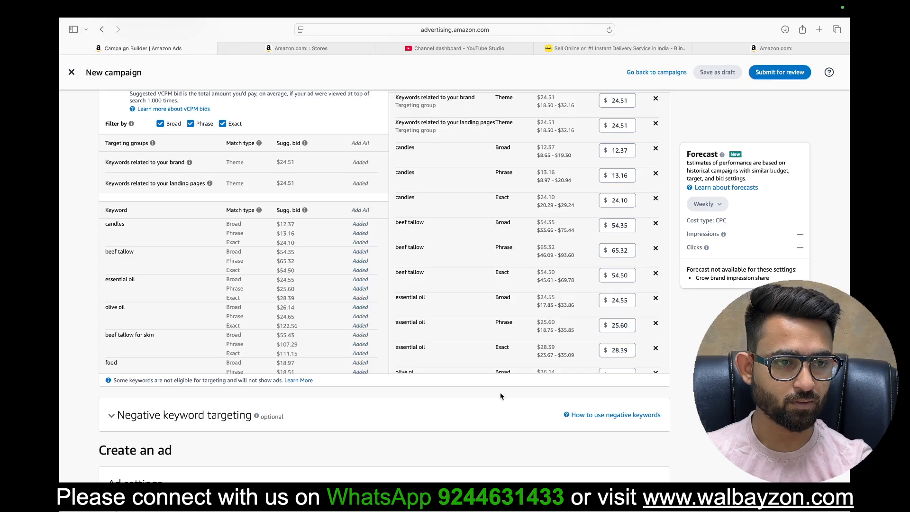
pyautogui.scroll(20, 458, 296)
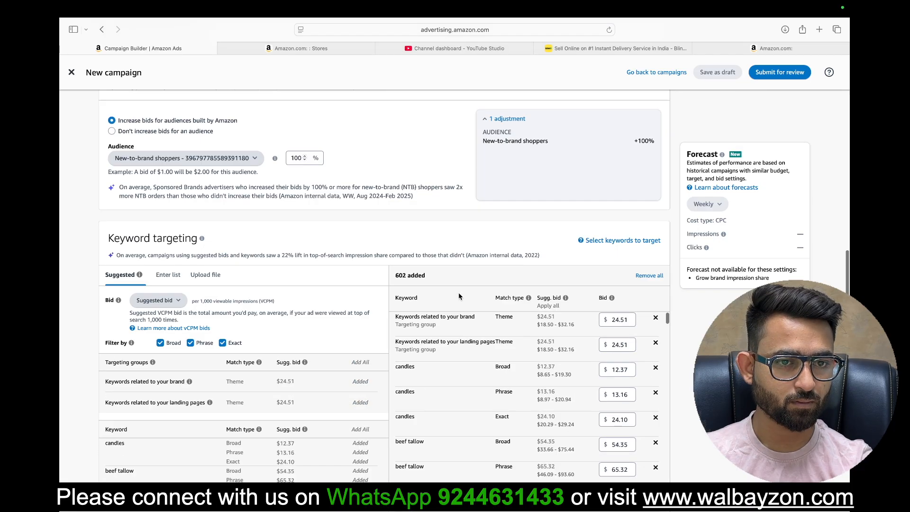
pyautogui.scroll(-4, 459, 296)
pyautogui.scroll(-15, 459, 296)
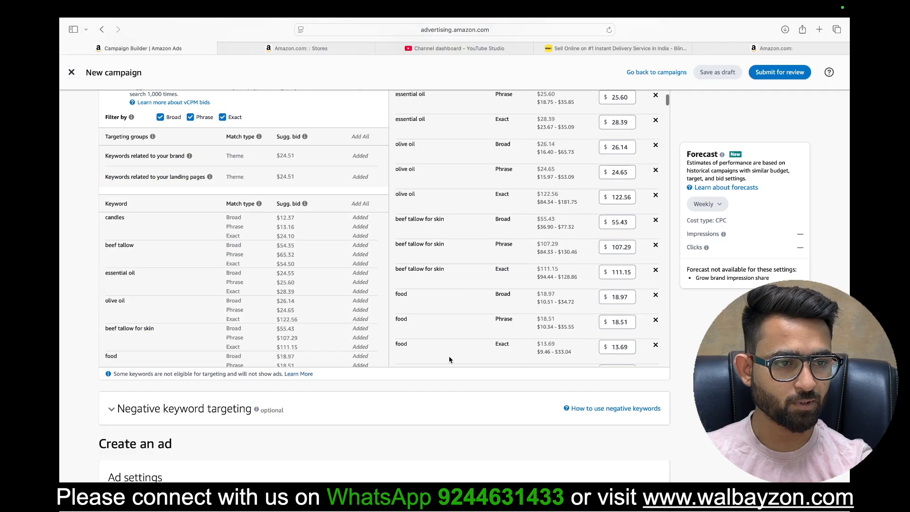
pyautogui.scroll(-8, 439, 297)
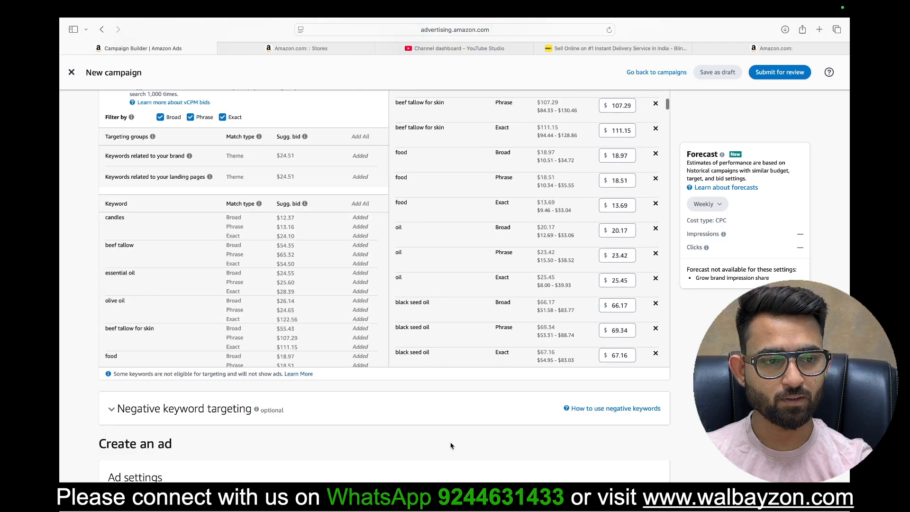
# Step: Preview the Store spotlight creative in the mobile top of search, inline search and detail page, and desktop top of search placements
pyautogui.scroll(-5, 451, 445)
pyautogui.scroll(-4, 451, 445)
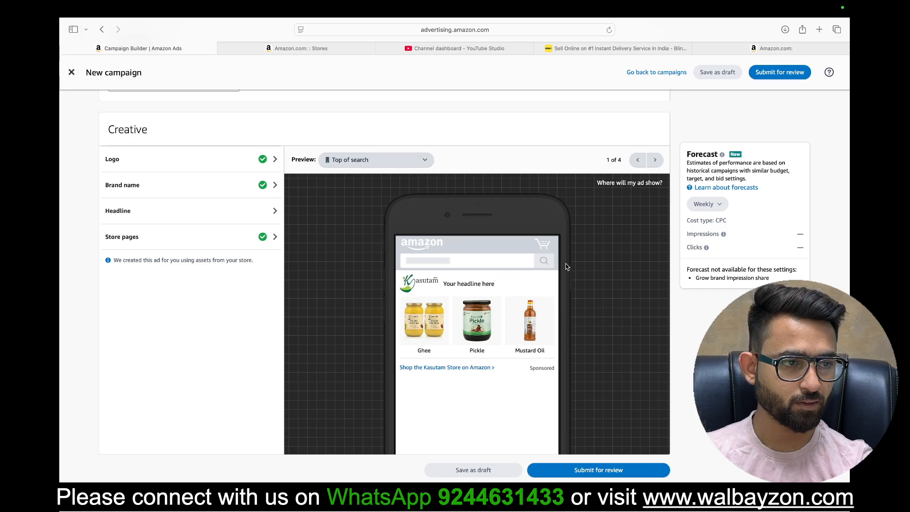
pyautogui.click(656, 161)
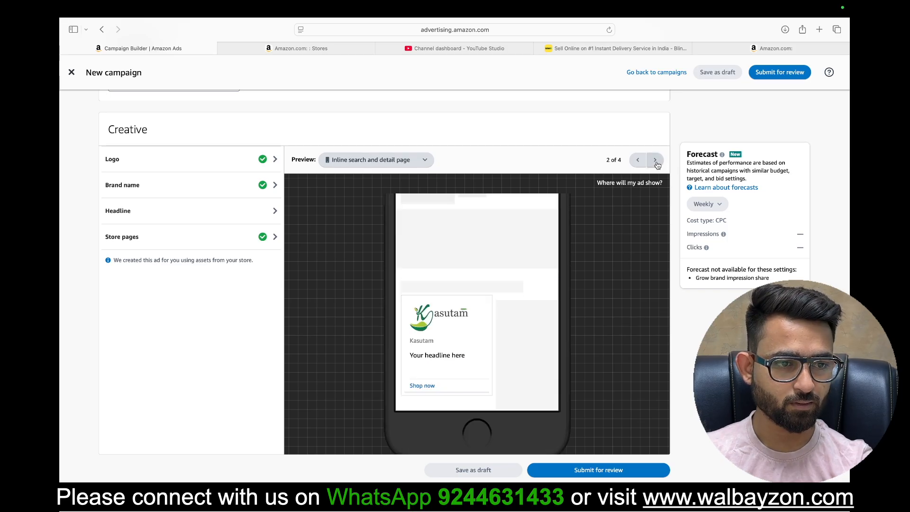
pyautogui.click(655, 161)
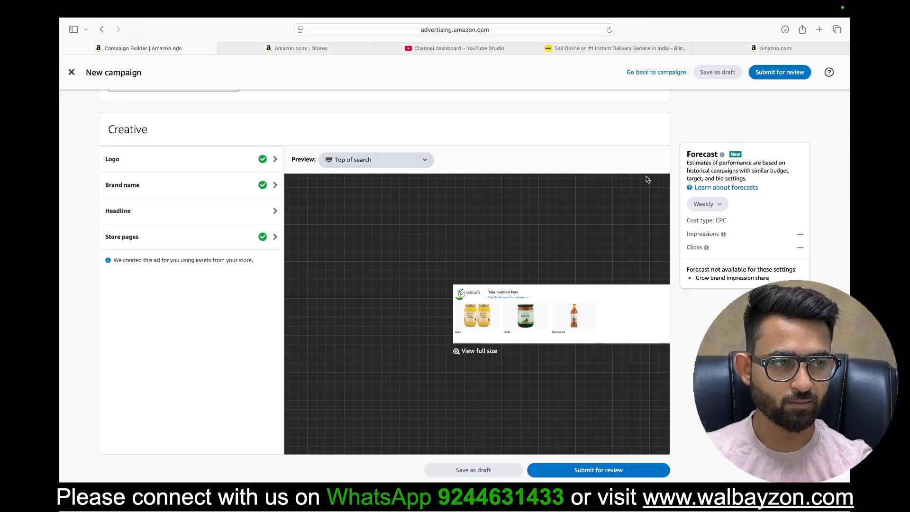
pyautogui.scroll(3, 642, 169)
pyautogui.scroll(-2, 641, 169)
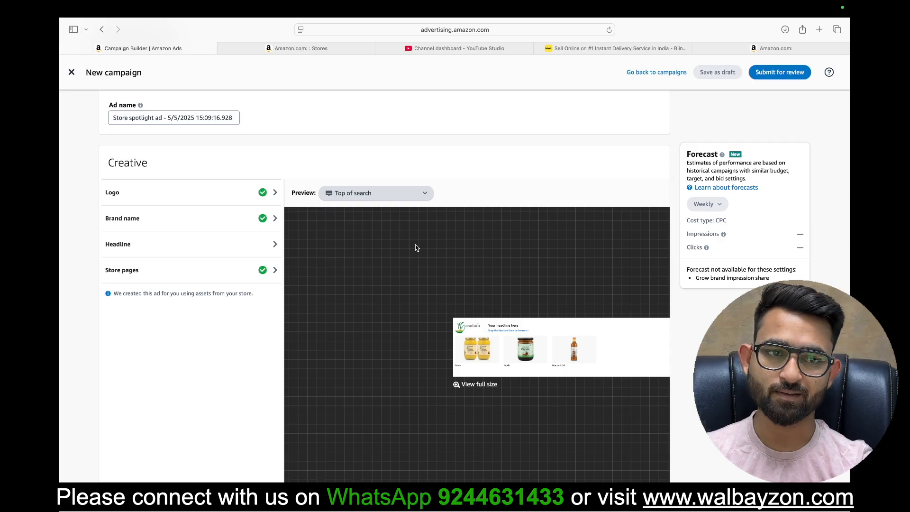
pyautogui.click(358, 198)
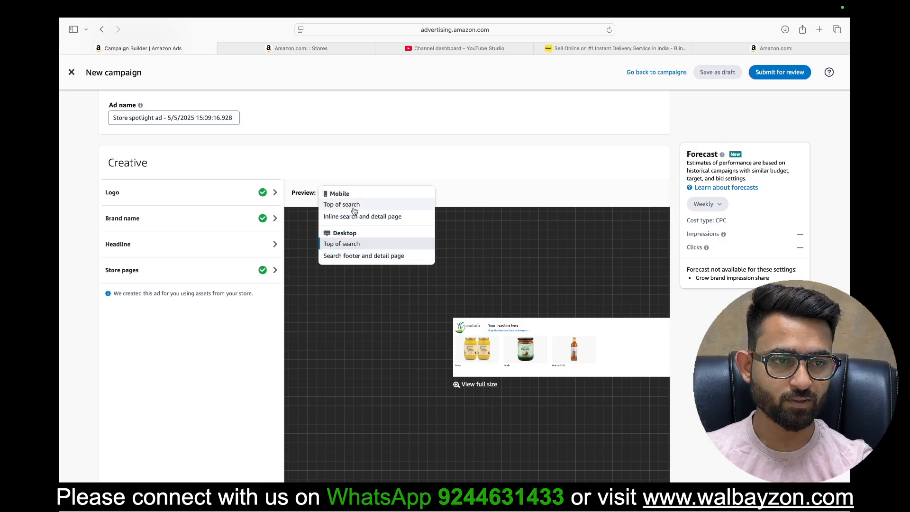
pyautogui.click(354, 209)
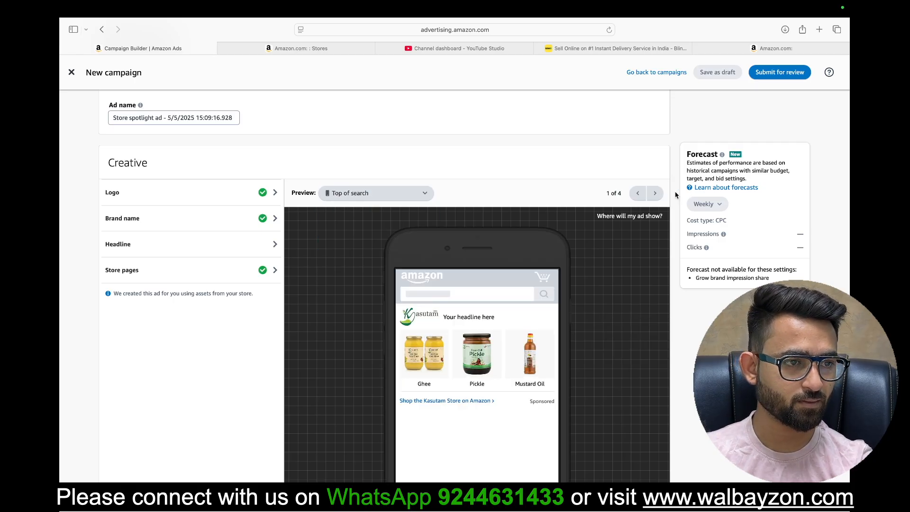
# Step: Compare the Store spotlight creative across its mobile and desktop placement previews, and return to the mobile top of search preview
pyautogui.click(654, 193)
pyautogui.click(654, 194)
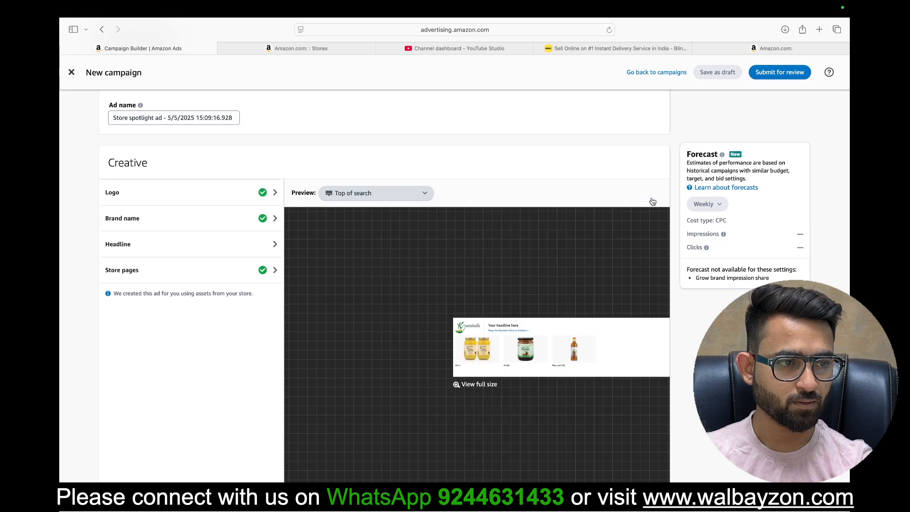
pyautogui.click(390, 198)
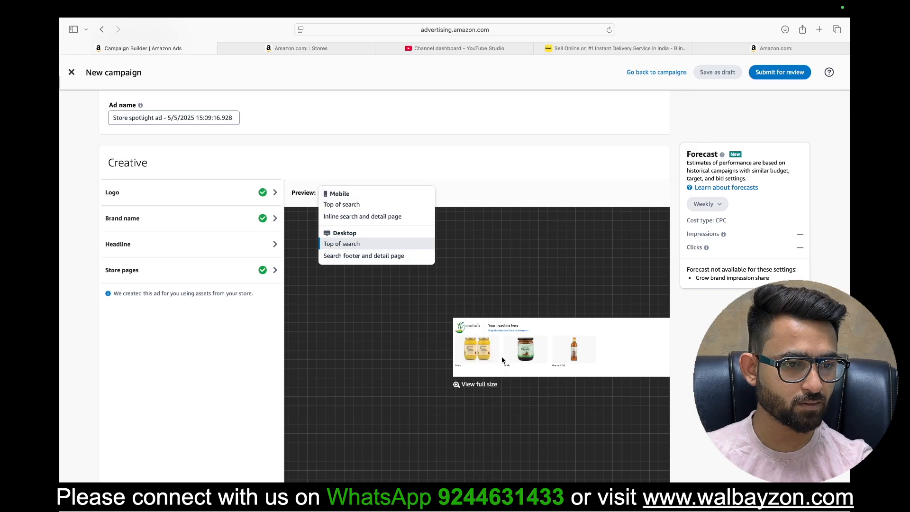
pyautogui.click(359, 209)
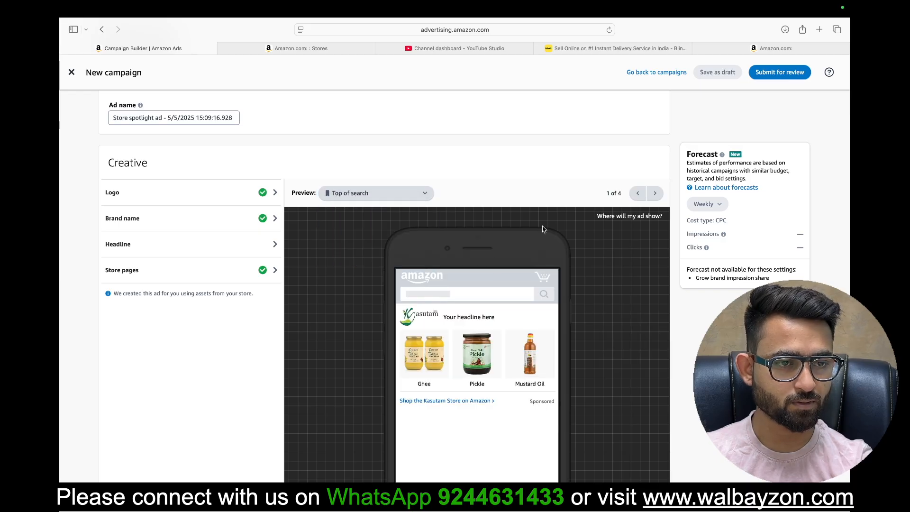
pyautogui.click(375, 201)
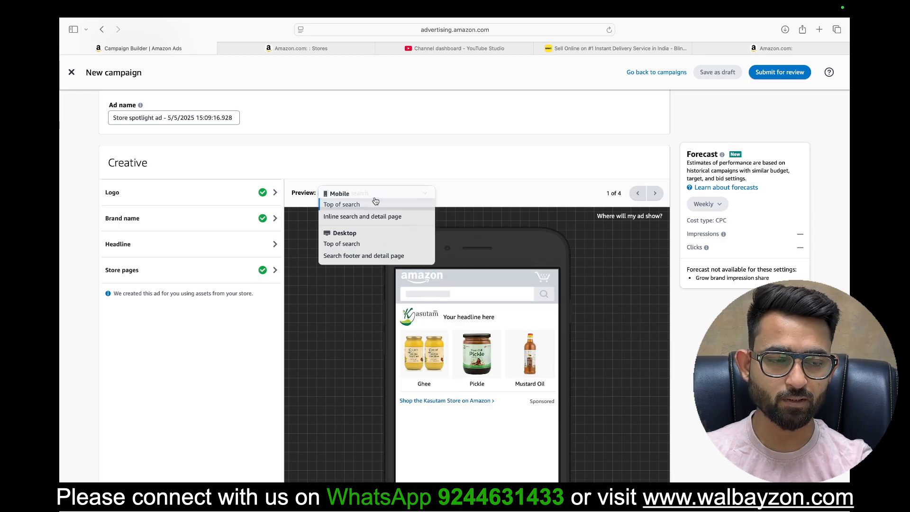
pyautogui.click(357, 218)
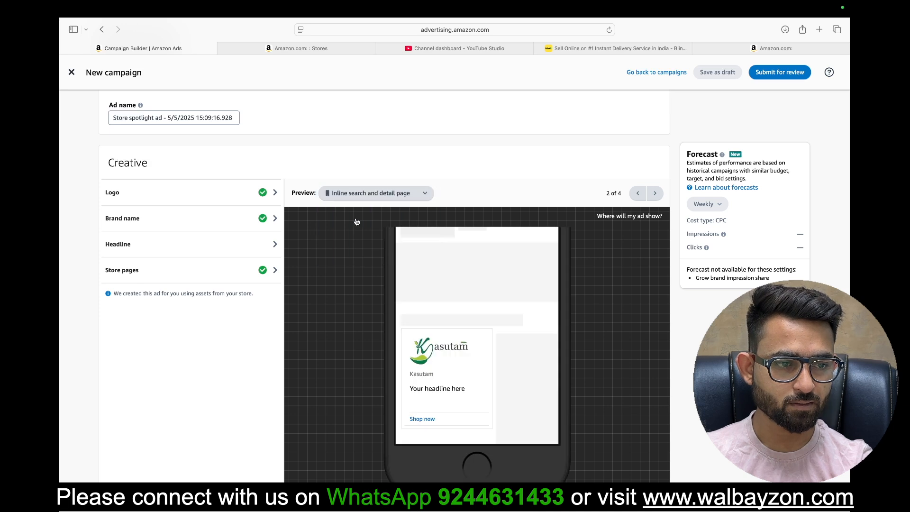
pyautogui.click(655, 195)
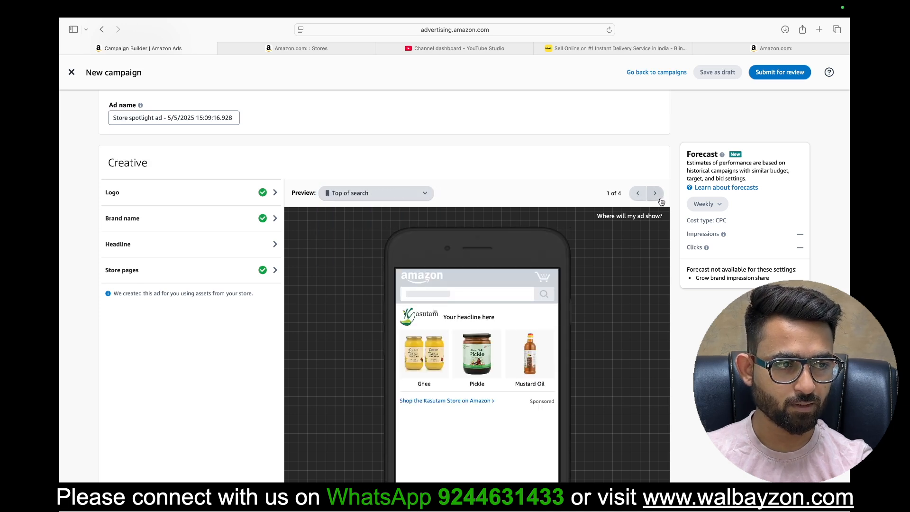
pyautogui.click(656, 194)
pyautogui.click(655, 195)
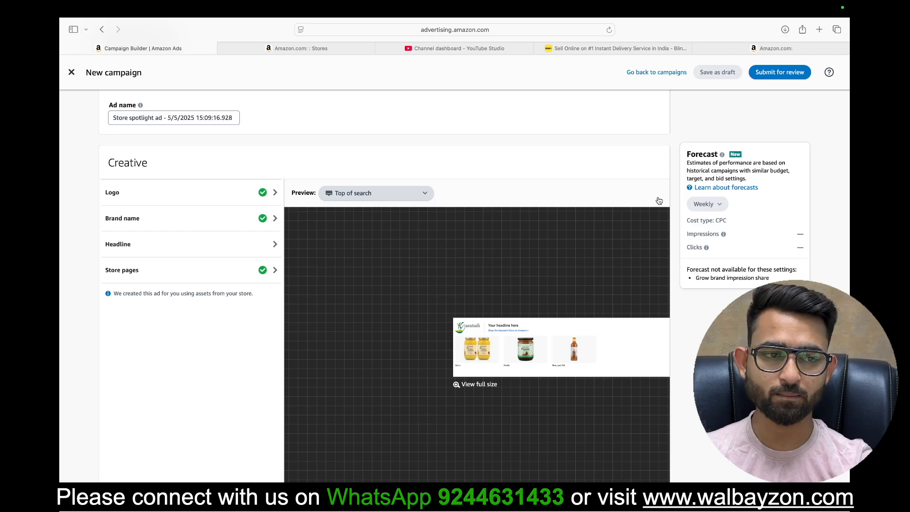
pyautogui.click(334, 196)
pyautogui.click(335, 204)
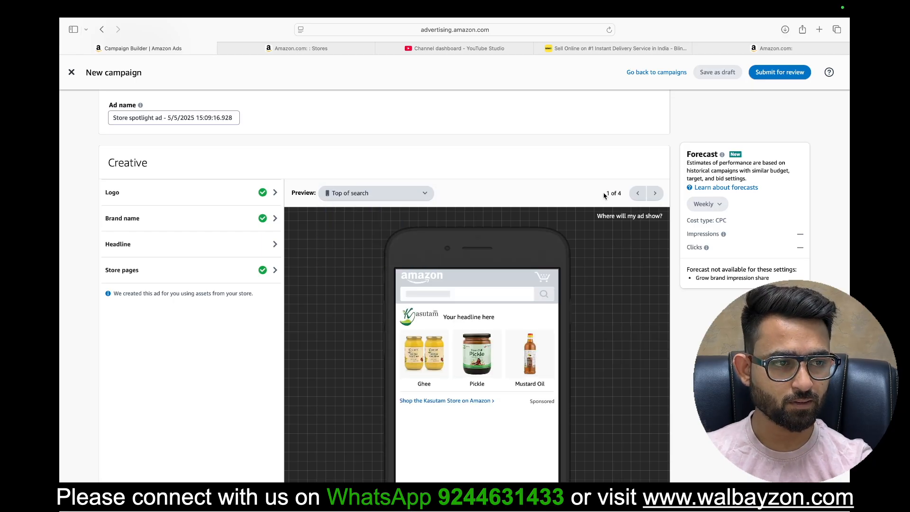
# Step: Change the ad format to Video with the Kasutam Store's Home page as landing page, and check the availability of the product detail page option
pyautogui.scroll(15, 339, 292)
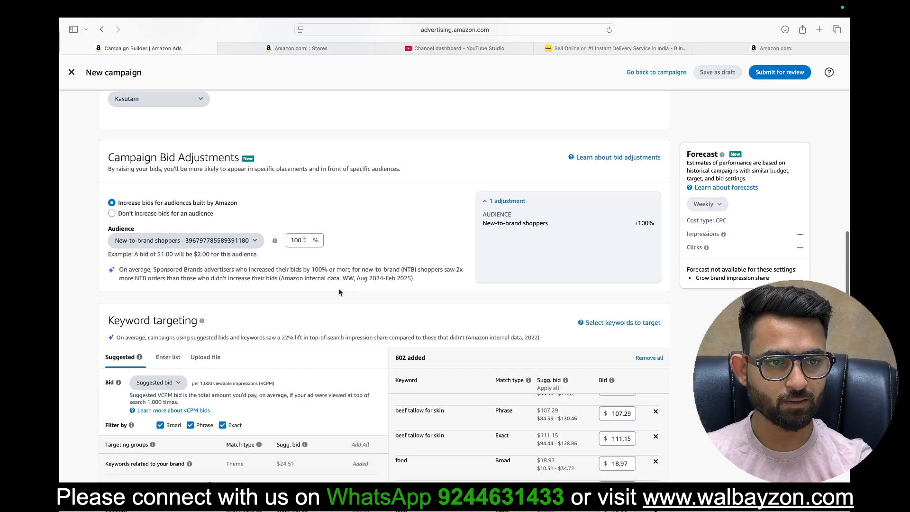
pyautogui.scroll(-6, 339, 293)
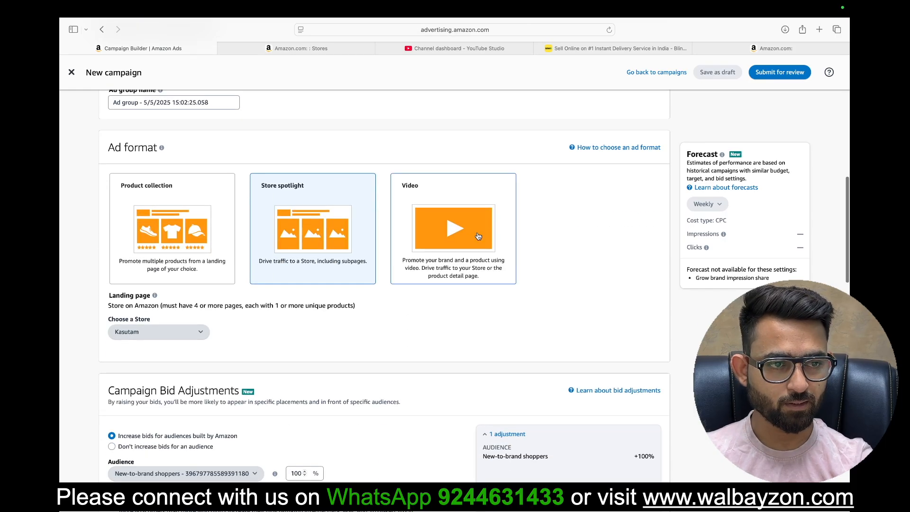
pyautogui.click(478, 236)
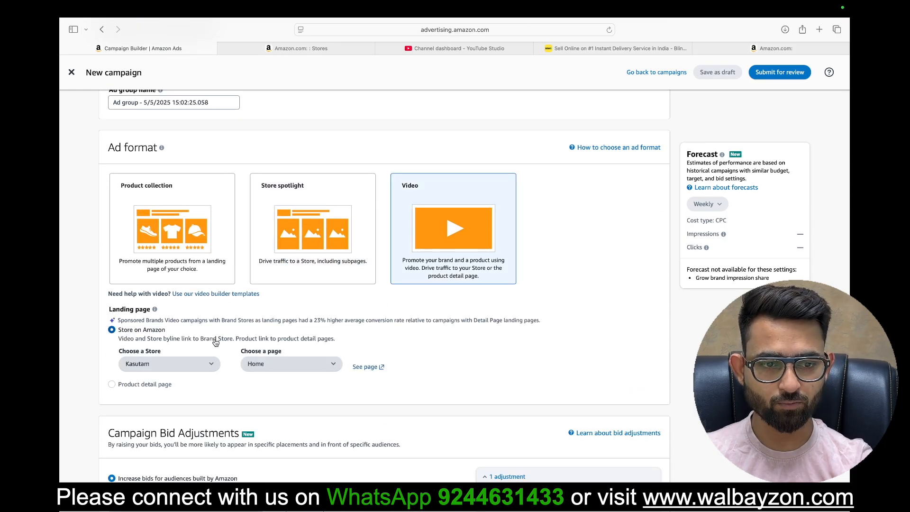
pyautogui.moveTo(146, 384)
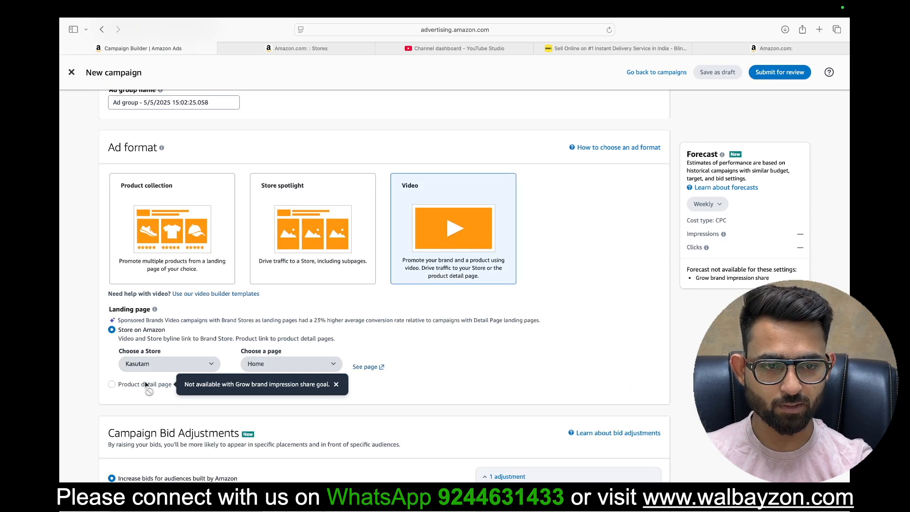
pyautogui.tripleClick(295, 386)
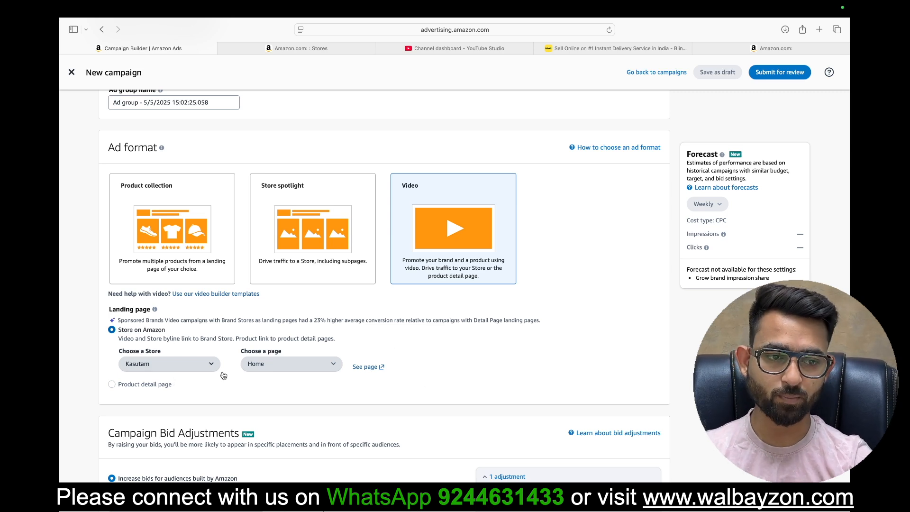
# Step: Add all suggested keywords at their suggested bids to the Video ad group and review the video creative section
pyautogui.scroll(-3, 250, 393)
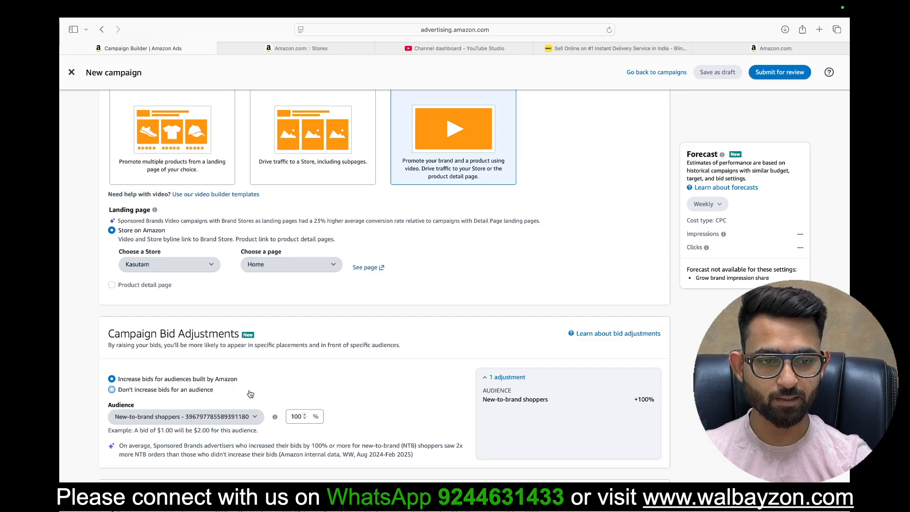
pyautogui.scroll(-2, 227, 365)
pyautogui.scroll(-5, 327, 455)
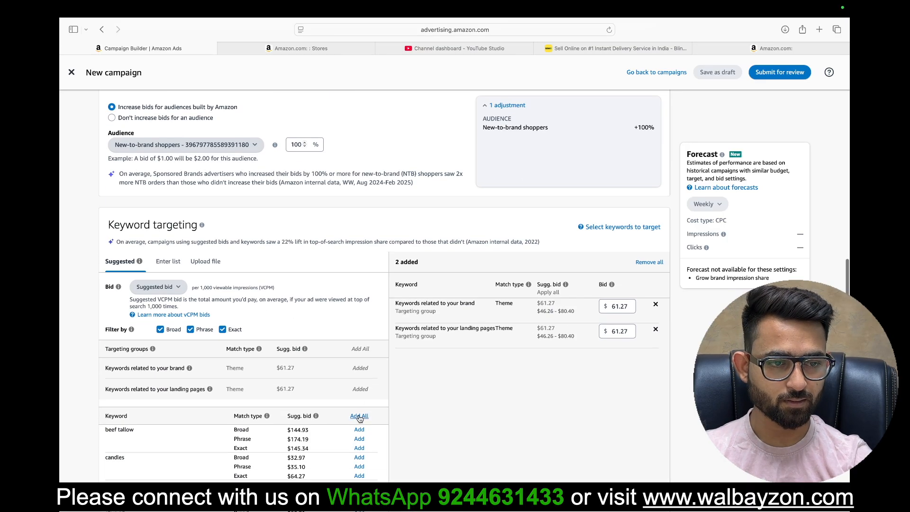
pyautogui.click(359, 417)
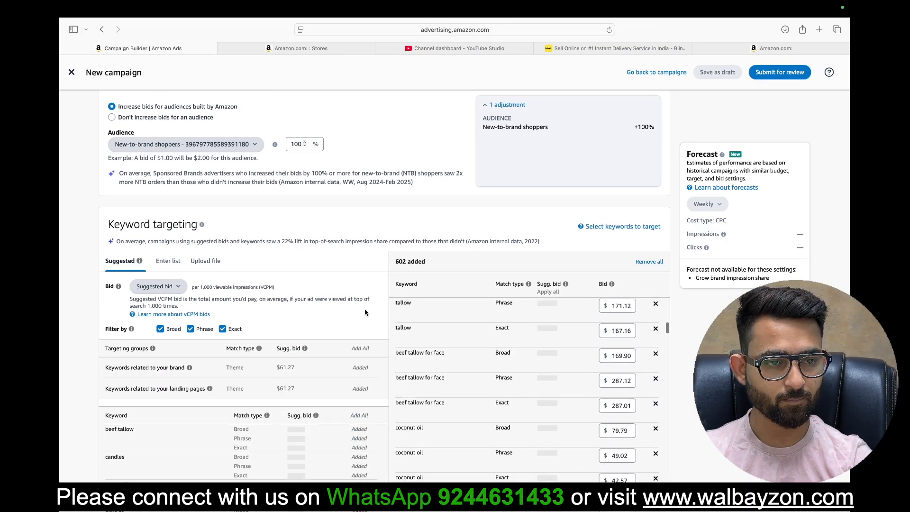
pyautogui.scroll(-7, 367, 318)
pyautogui.scroll(-5, 369, 326)
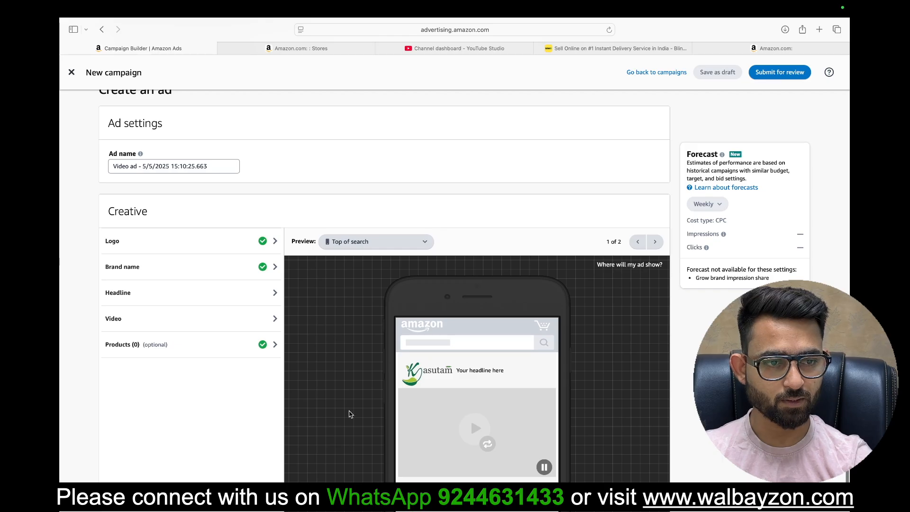
pyautogui.scroll(-2, 379, 379)
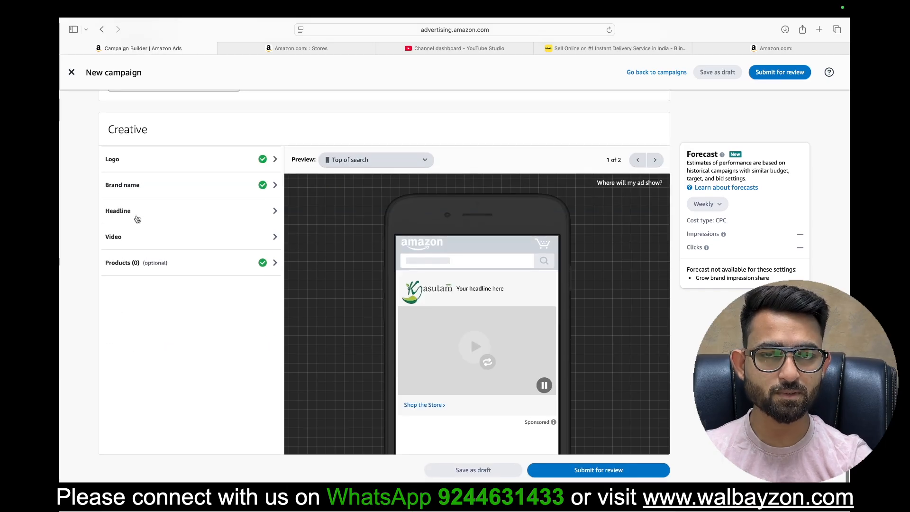
# Step: Review the campaign goal, change the ad format back to Product collection, and choose a new landing page for the selected ghee products
pyautogui.scroll(15, 325, 327)
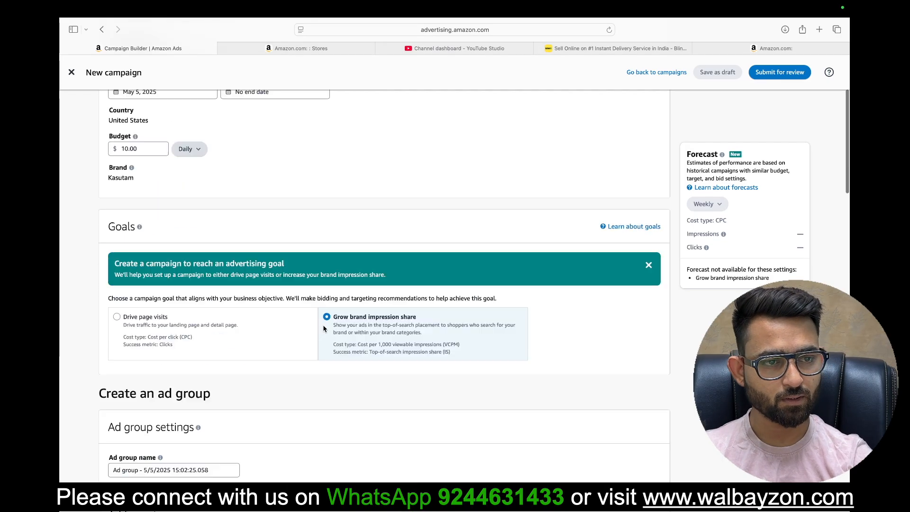
pyautogui.scroll(-5, 285, 351)
pyautogui.scroll(-5, 281, 334)
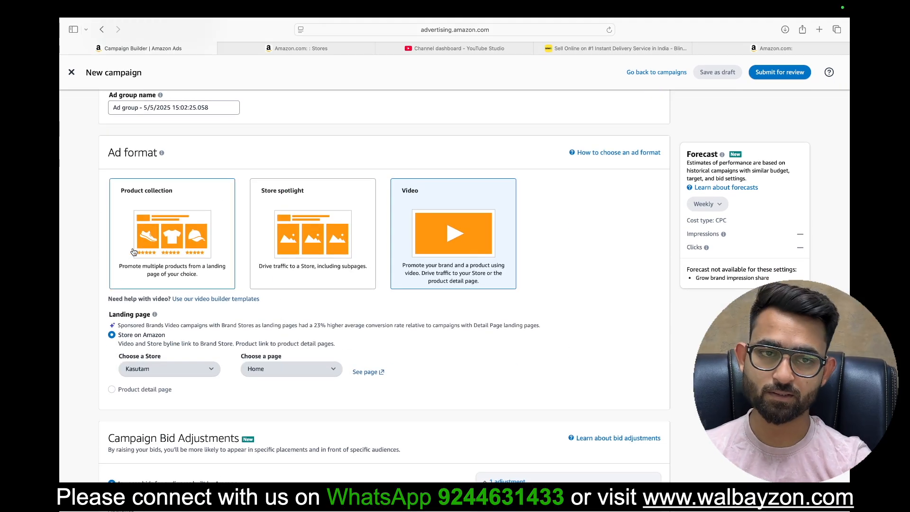
pyautogui.click(174, 240)
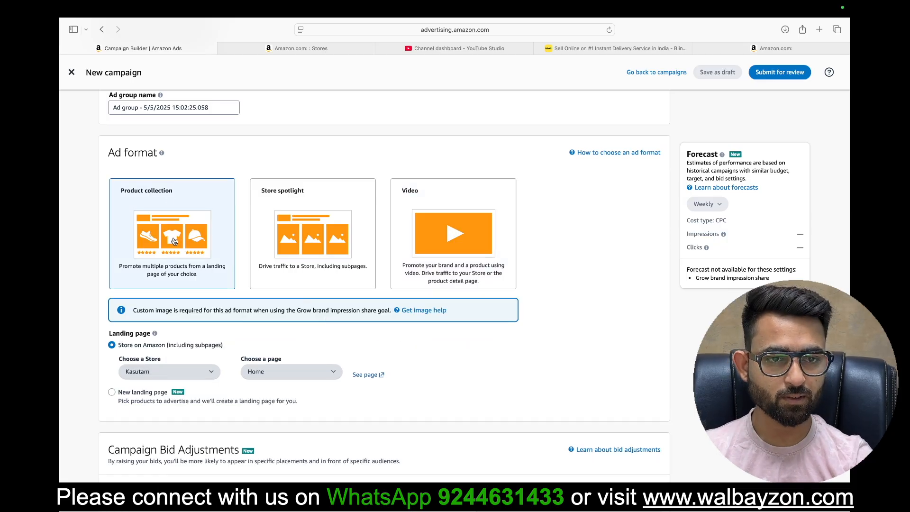
pyautogui.click(112, 395)
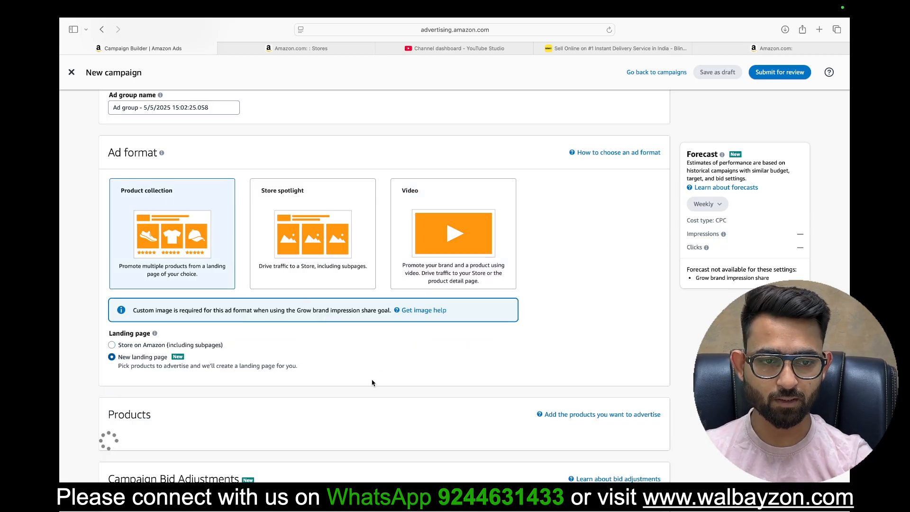
pyautogui.scroll(-5, 381, 378)
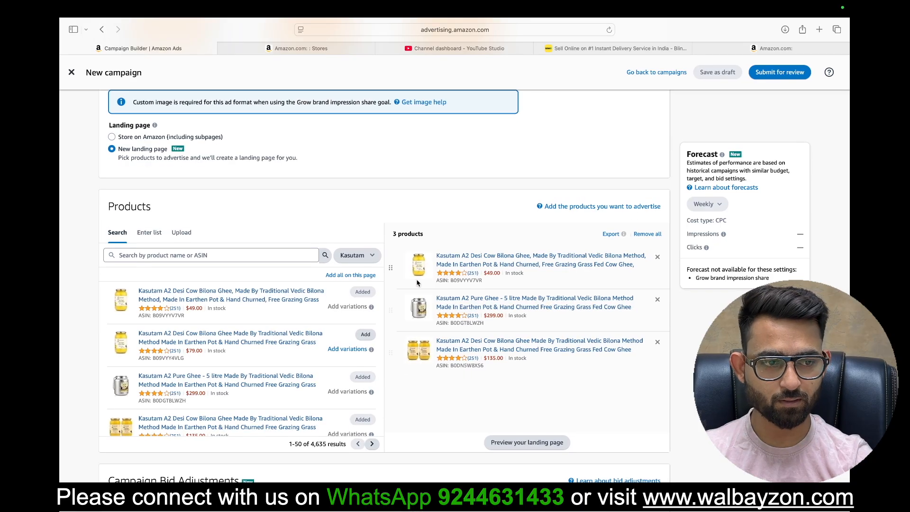
# Step: Try out the audience bid increase for New-to-brand shoppers, and set the campaign not to increase bids for an audience
pyautogui.scroll(-5, 490, 480)
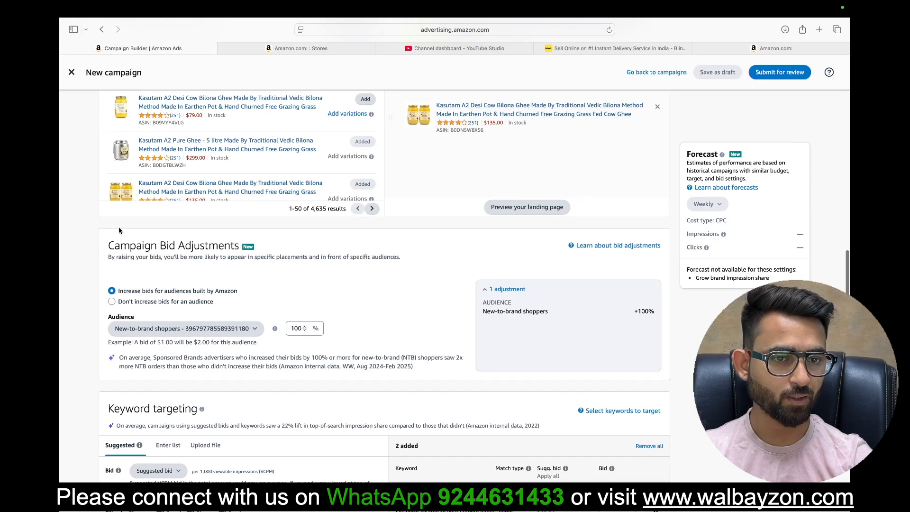
pyautogui.tripleClick(126, 247)
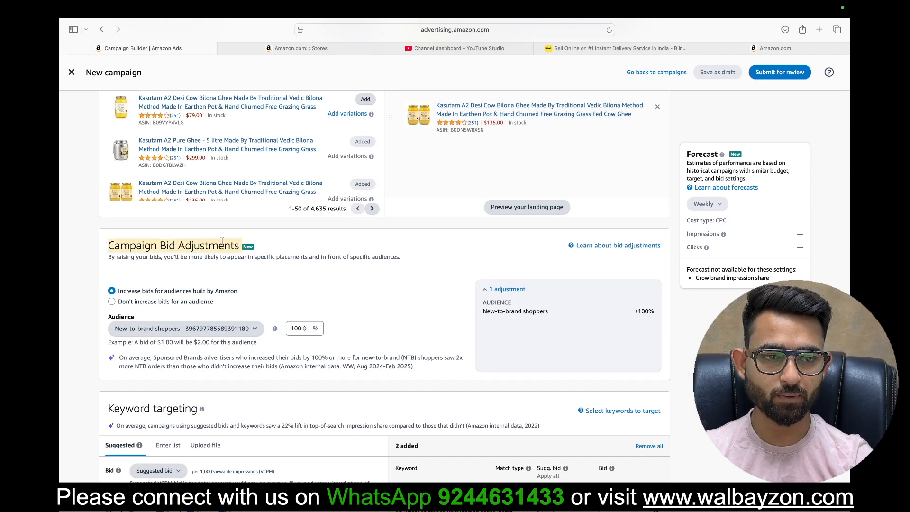
pyautogui.scroll(-3, 354, 281)
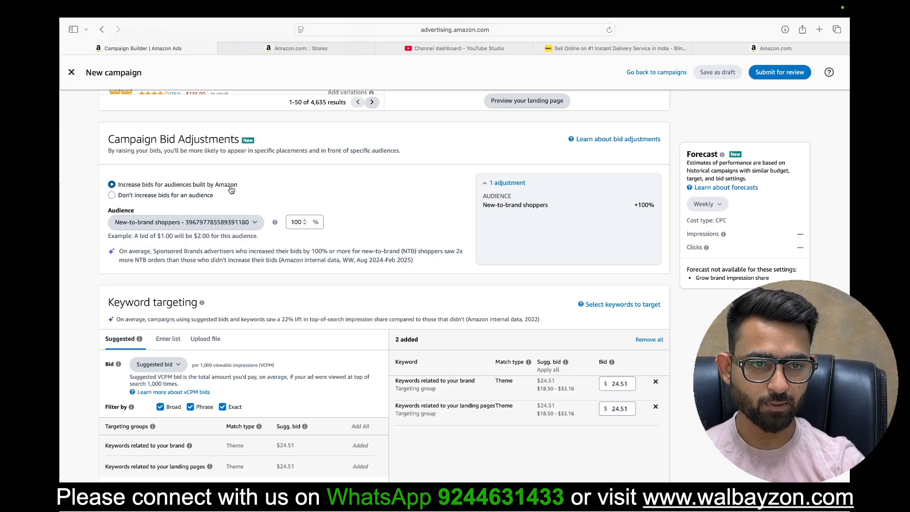
pyautogui.click(138, 199)
pyautogui.click(149, 186)
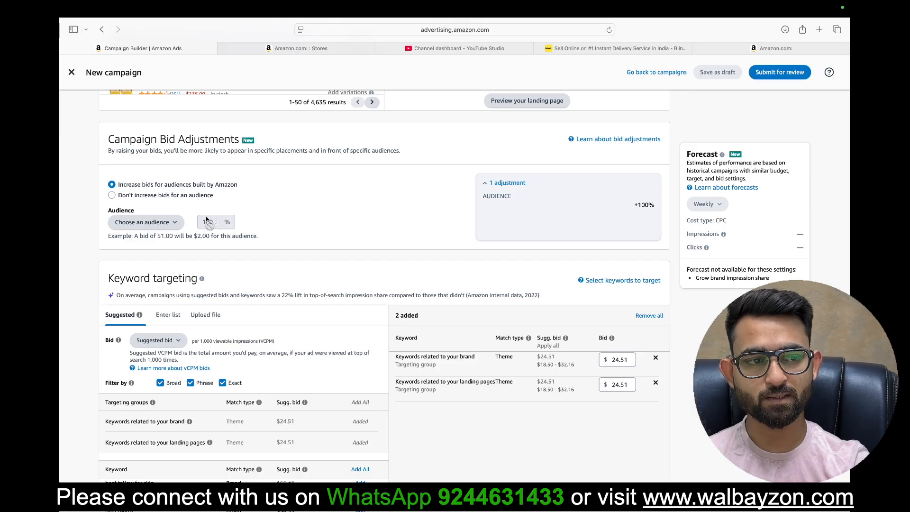
pyautogui.click(164, 225)
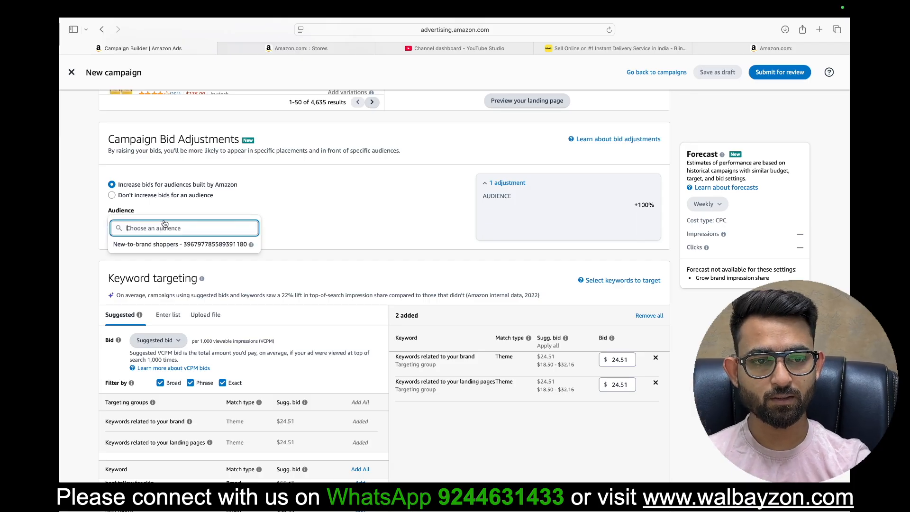
pyautogui.click(156, 246)
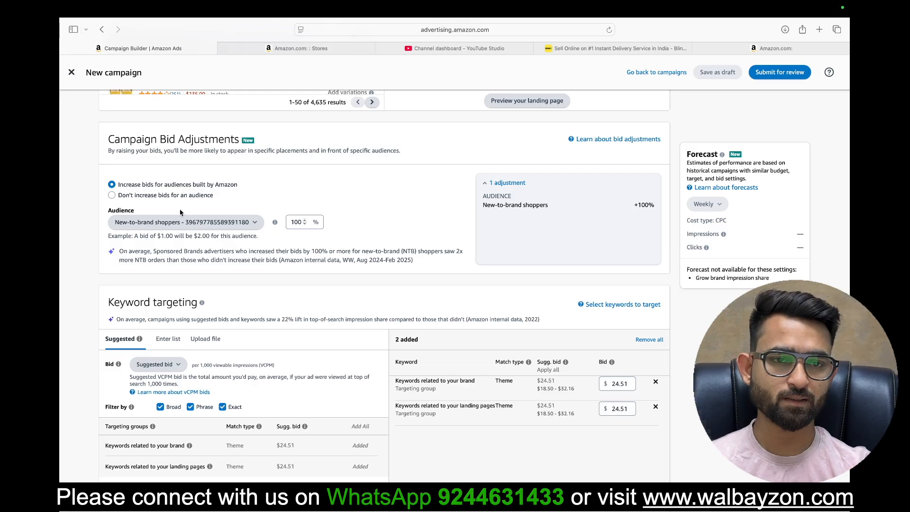
pyautogui.click(156, 199)
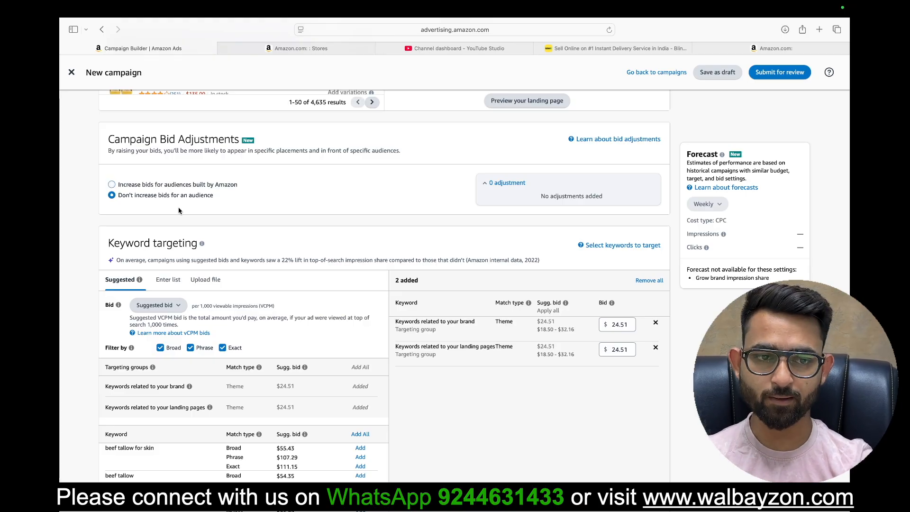
# Step: Review the suggested keywords, try filtering them to Exact match only, and restore the Broad and Phrase match types
pyautogui.scroll(-3, 378, 230)
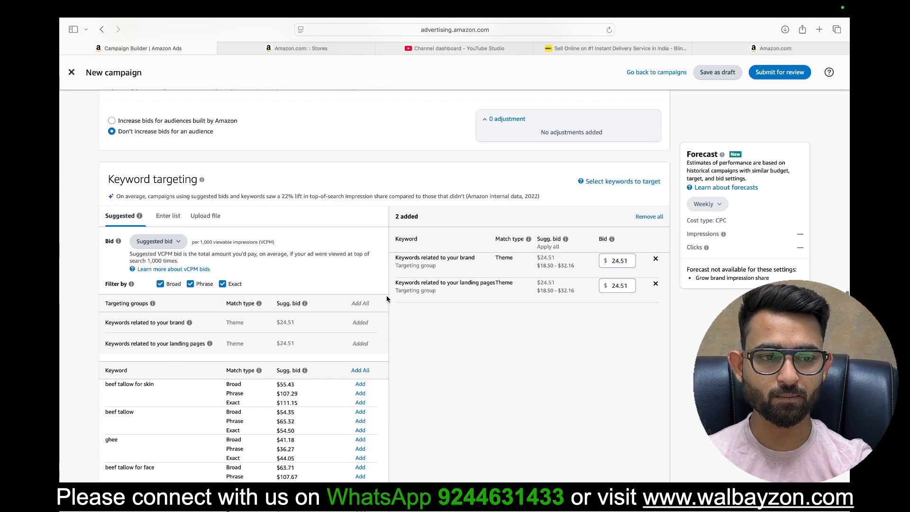
pyautogui.scroll(-10, 277, 335)
pyautogui.scroll(10, 277, 335)
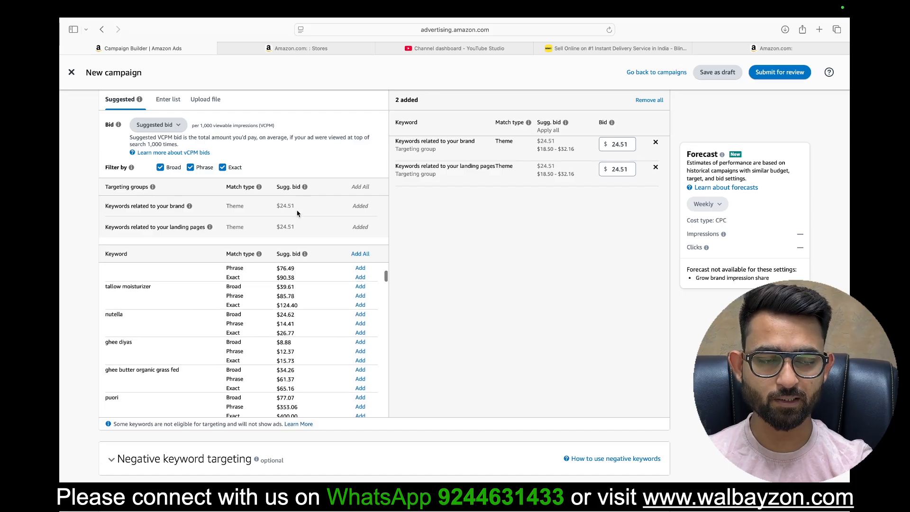
pyautogui.scroll(3, 299, 208)
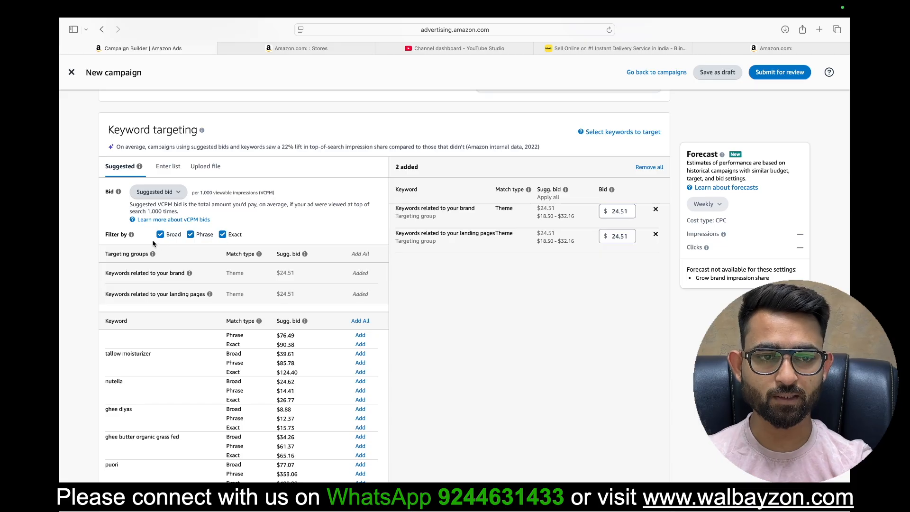
pyautogui.click(161, 235)
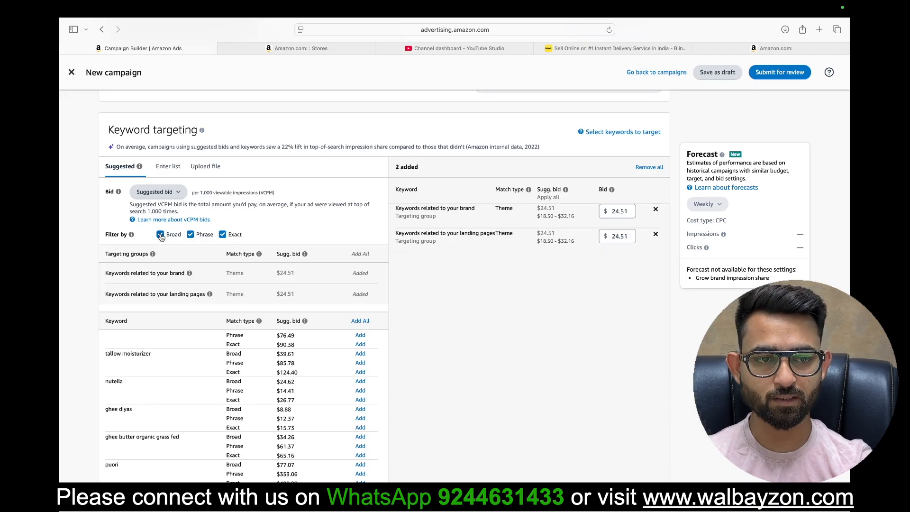
pyautogui.click(190, 236)
pyautogui.click(161, 235)
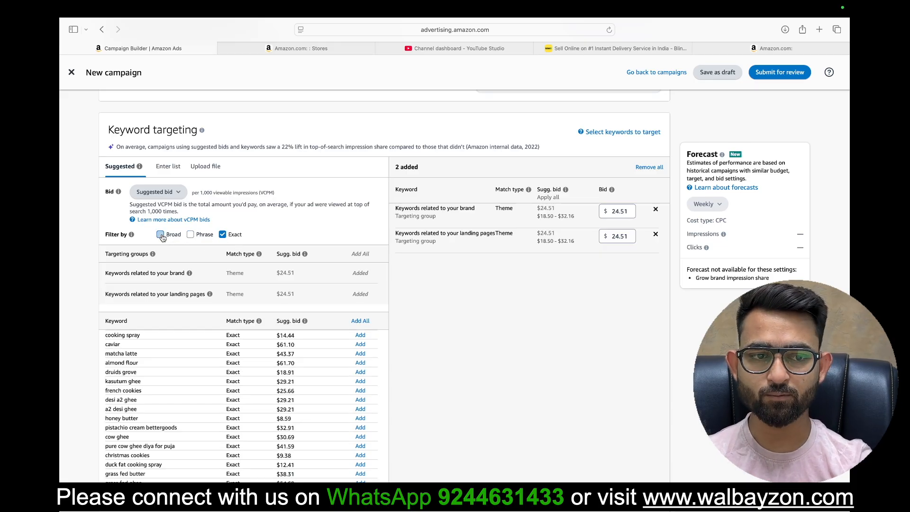
pyautogui.click(190, 235)
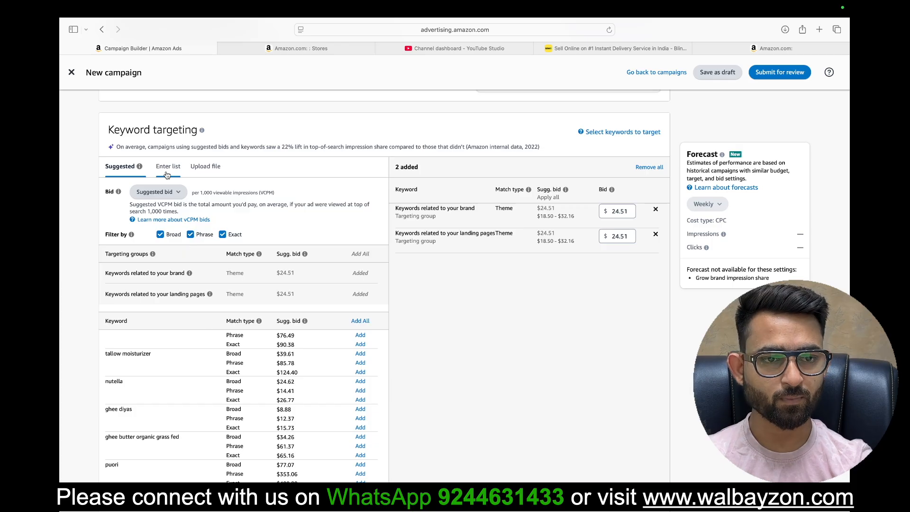
# Step: Switch keyword bidding to Custom bid at $40.00 and consult the help article on vCPM bids
pyautogui.click(176, 192)
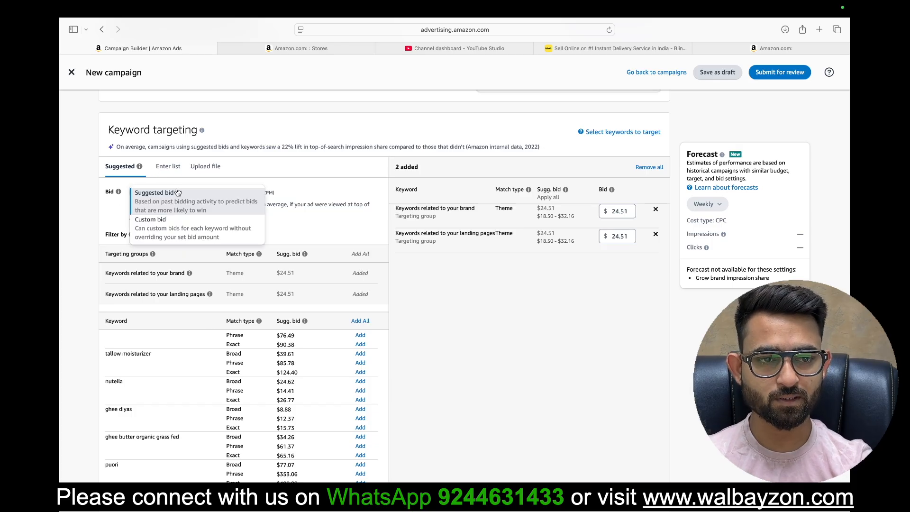
pyautogui.click(151, 235)
pyautogui.click(219, 191)
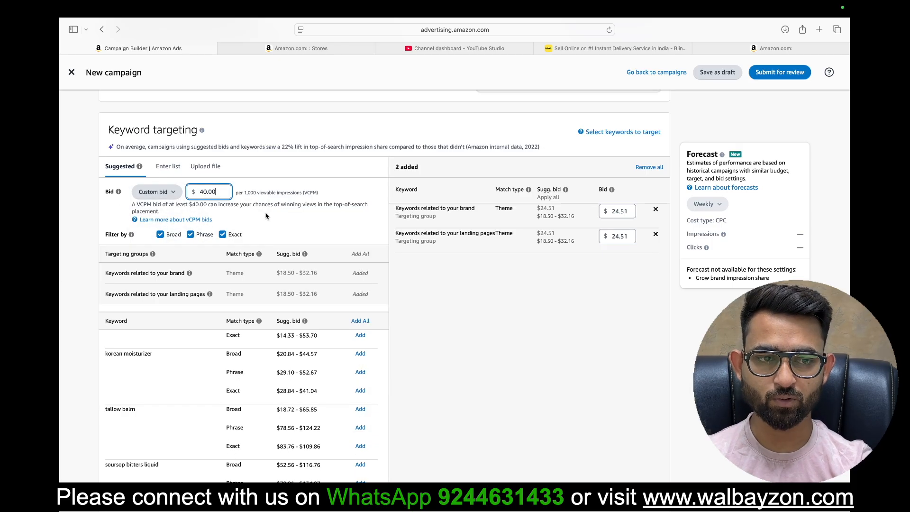
pyautogui.click(175, 220)
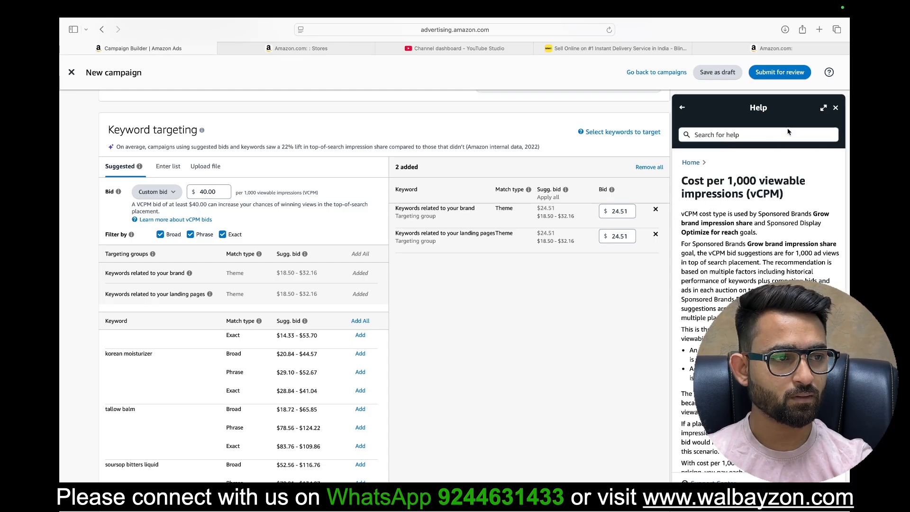
pyautogui.click(835, 110)
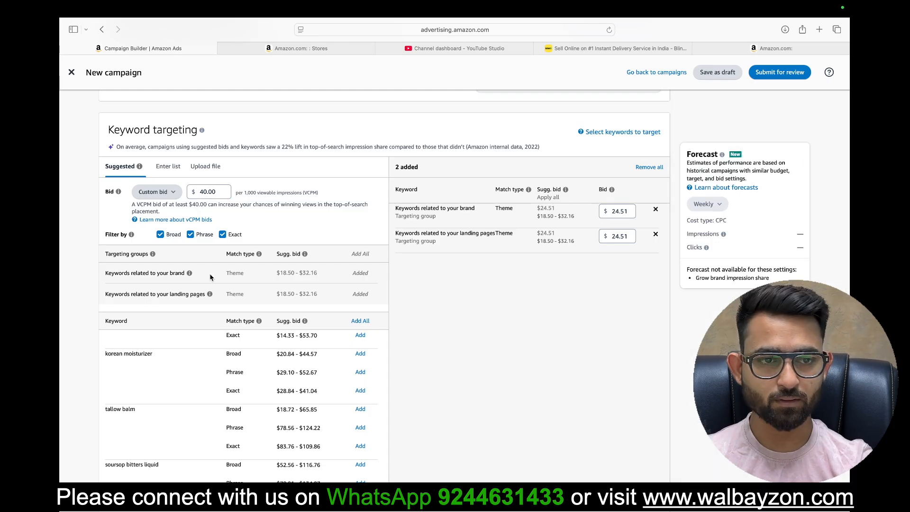
# Step: Look at the manual keyword list entry and file upload options for keyword targeting, and return to the suggested keywords
pyautogui.click(175, 170)
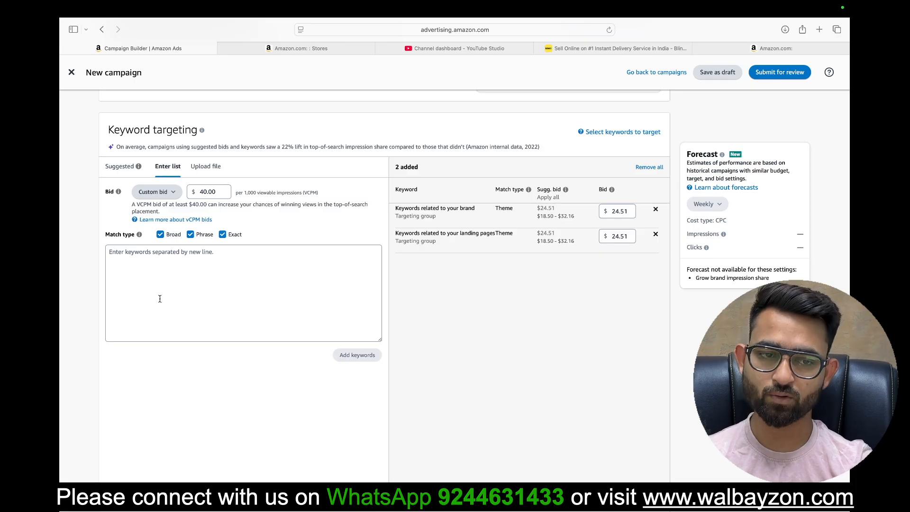
pyautogui.click(182, 285)
pyautogui.click(214, 172)
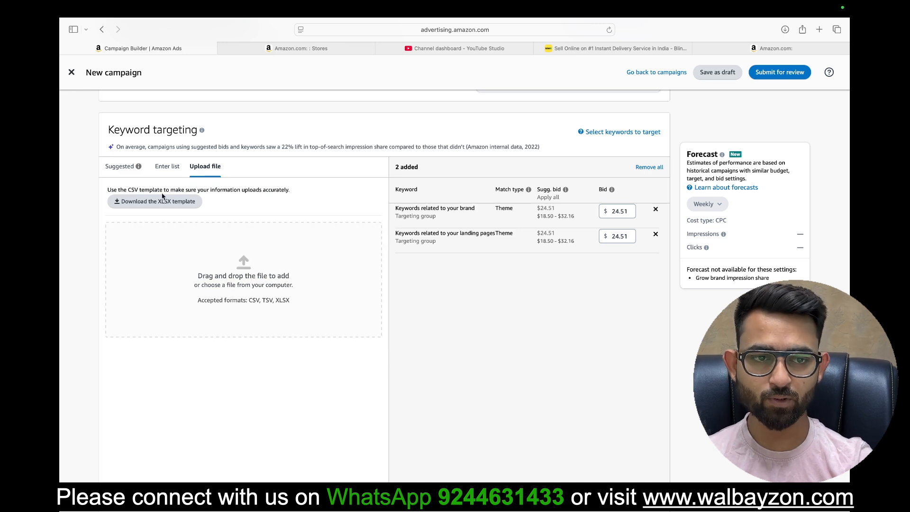
pyautogui.click(168, 169)
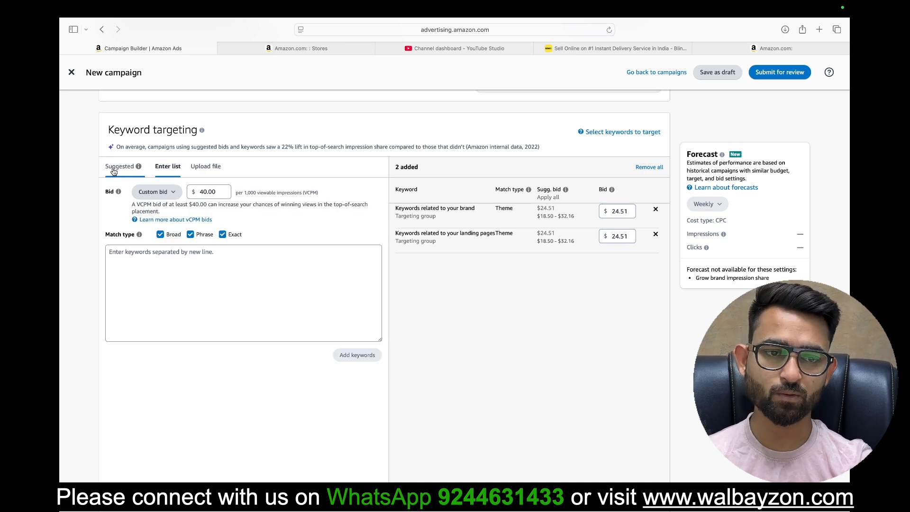
pyautogui.click(114, 171)
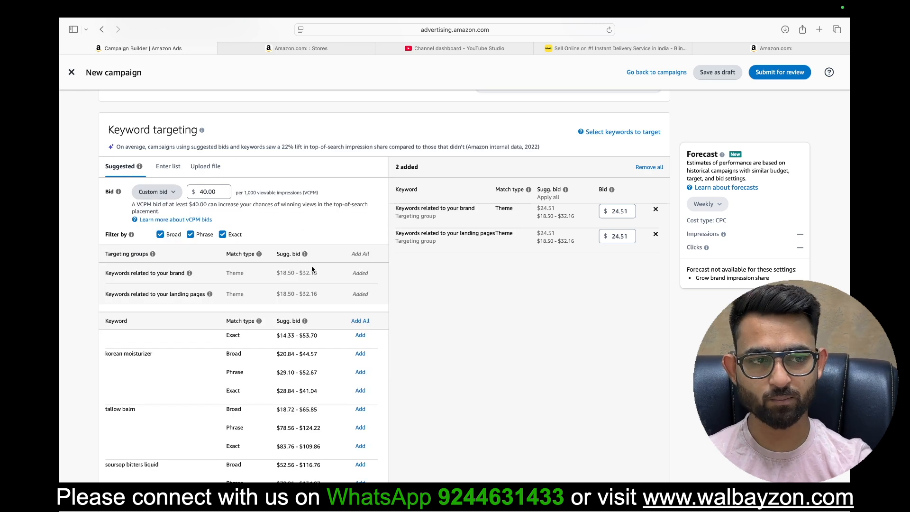
# Step: Check the optional negative keyword targeting section and the ad name setting of the Product collection ad
pyautogui.scroll(-10, 529, 416)
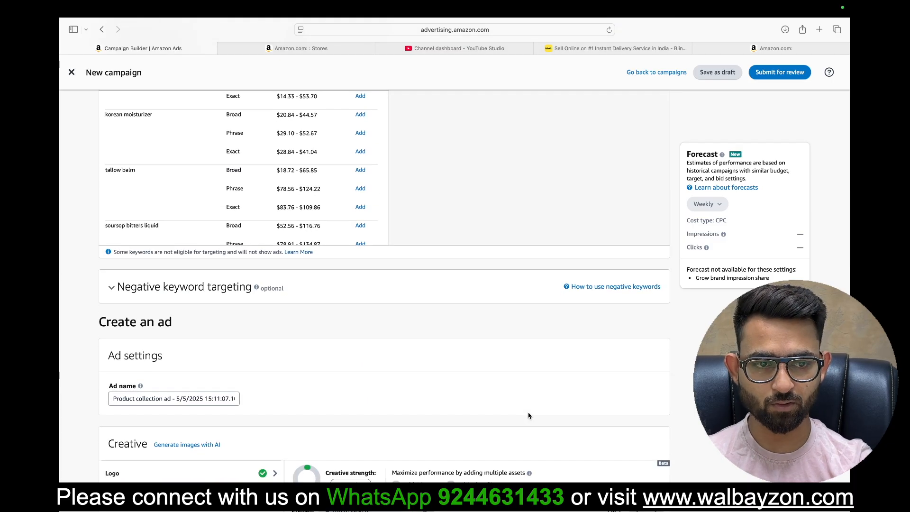
pyautogui.click(153, 285)
pyautogui.click(152, 285)
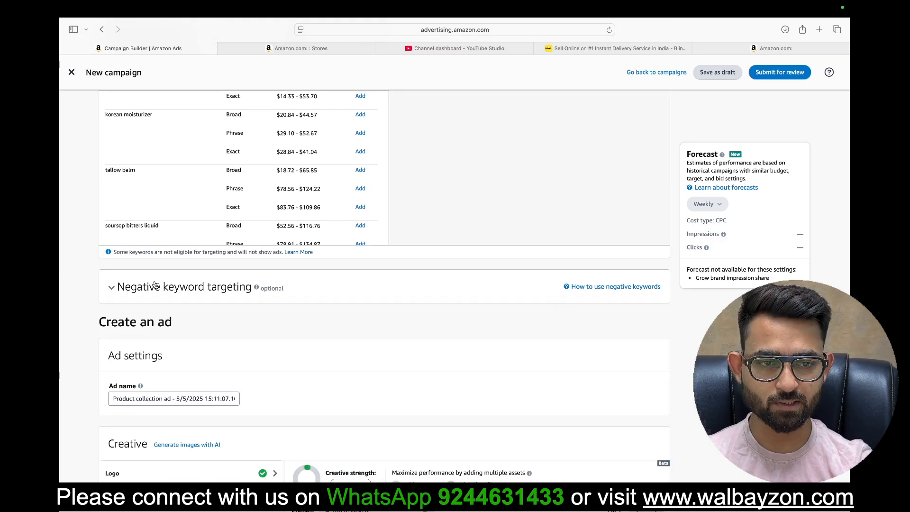
pyautogui.scroll(-3, 383, 296)
pyautogui.scroll(-4, 383, 295)
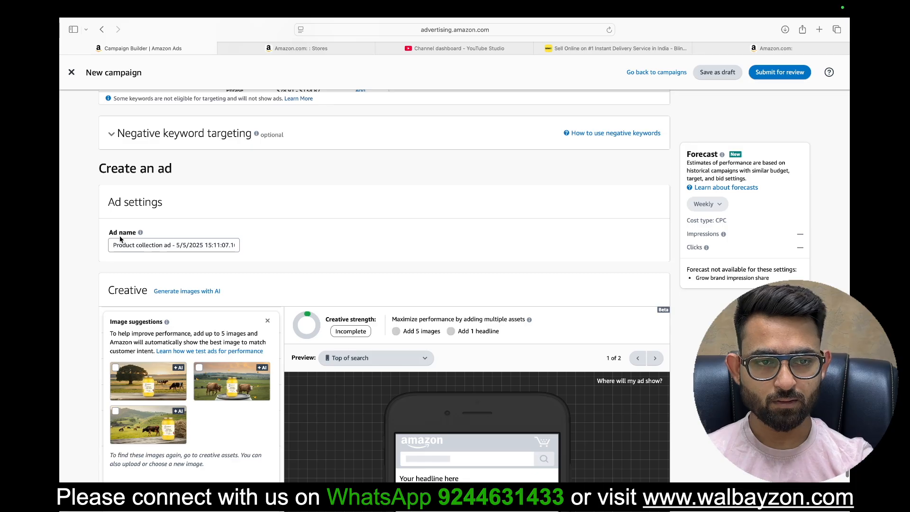
pyautogui.moveTo(141, 234)
pyautogui.scroll(-6, 308, 284)
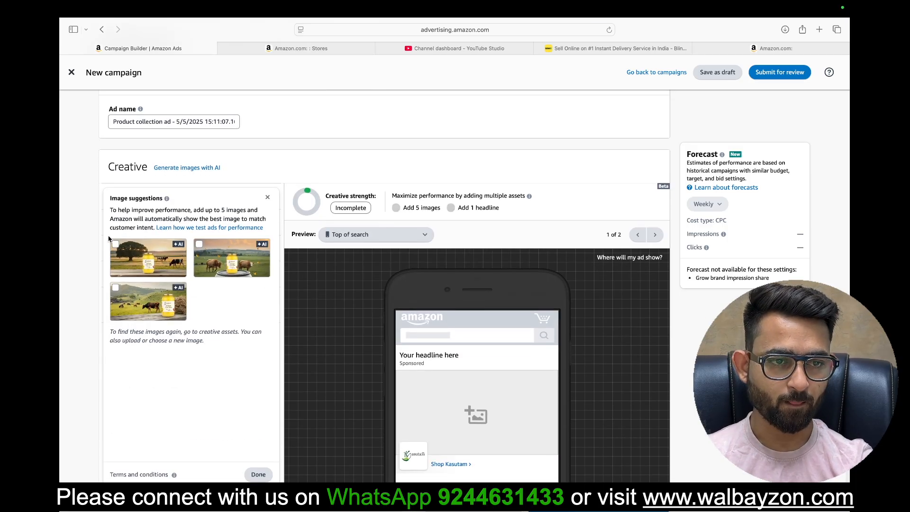
# Step: Dismiss the image suggestions and review the logo, brand name, headline and images settings of the Product collection creative
pyautogui.click(258, 474)
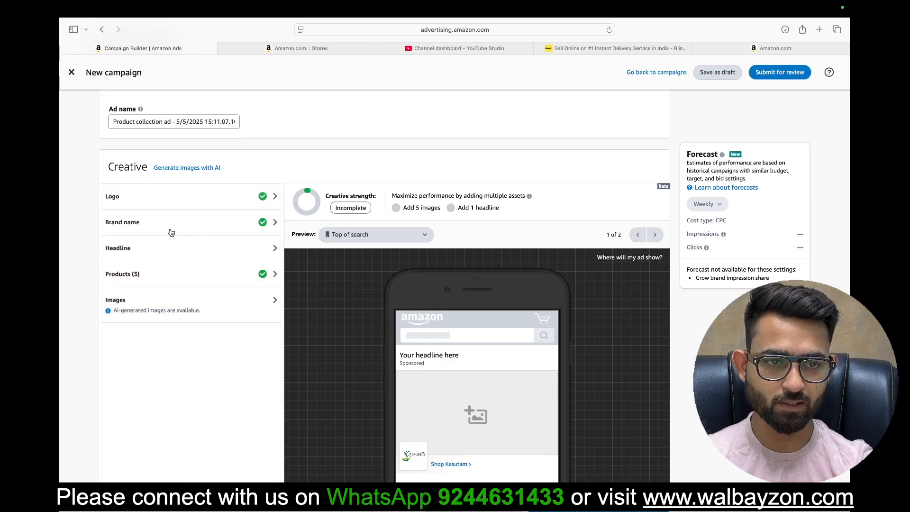
pyautogui.click(192, 199)
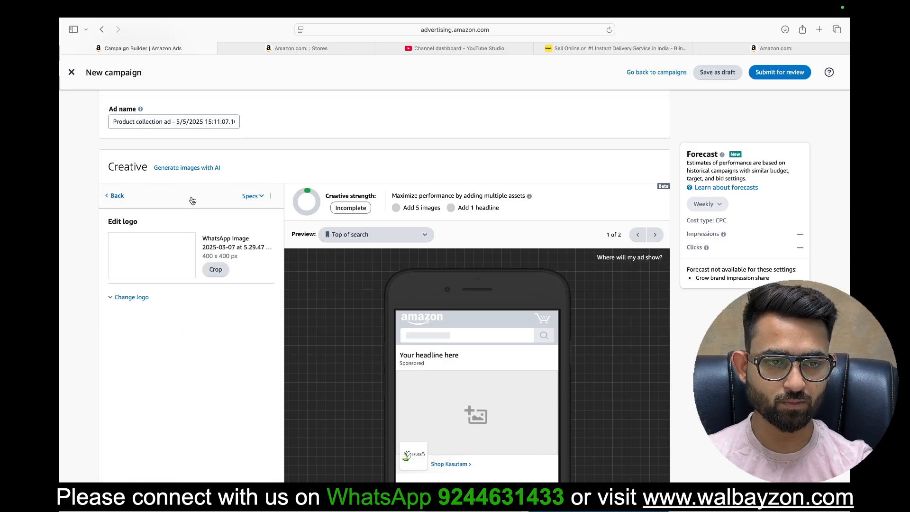
pyautogui.click(114, 195)
pyautogui.click(150, 231)
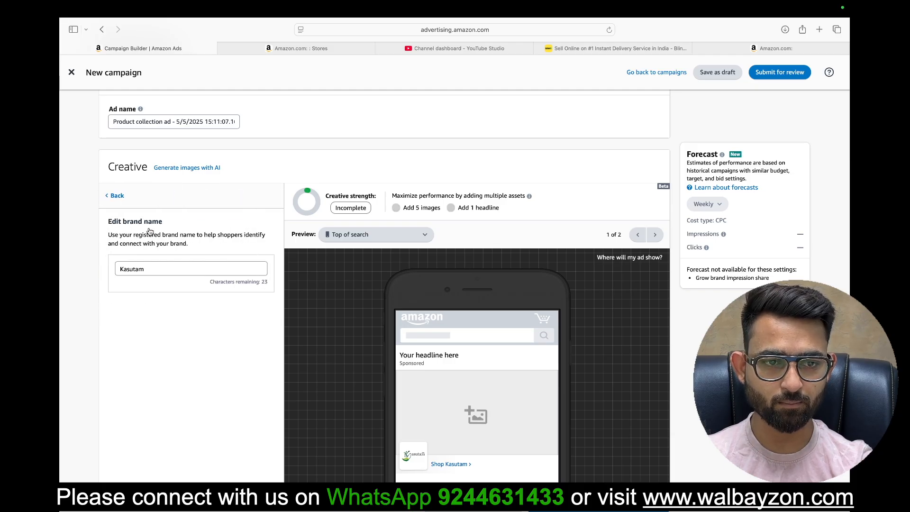
pyautogui.click(115, 197)
pyautogui.click(145, 253)
pyautogui.click(115, 196)
pyautogui.click(159, 311)
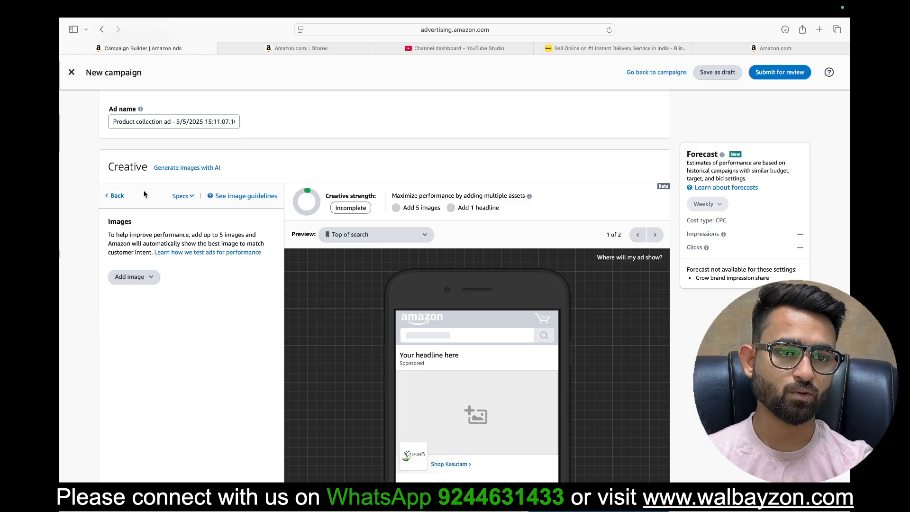
pyautogui.click(115, 196)
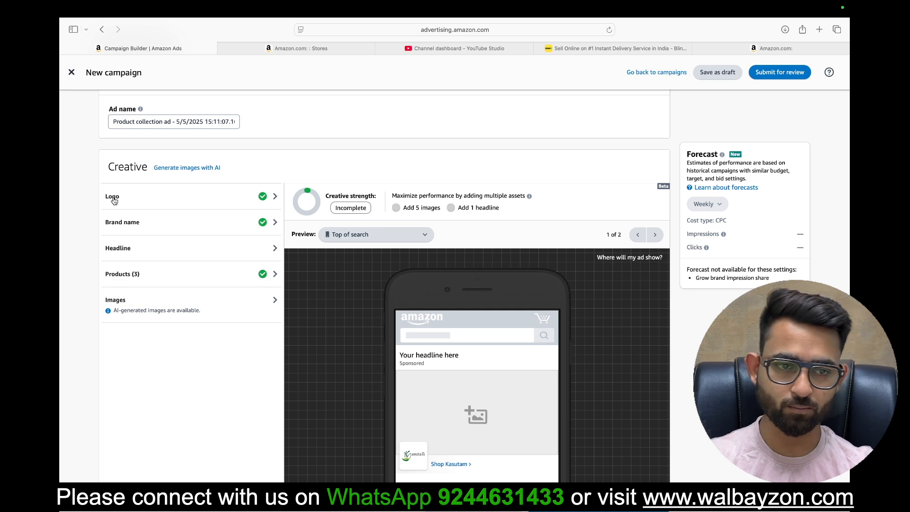
# Step: Change the ad format from Product collection to Store spotlight
pyautogui.scroll(4, 148, 377)
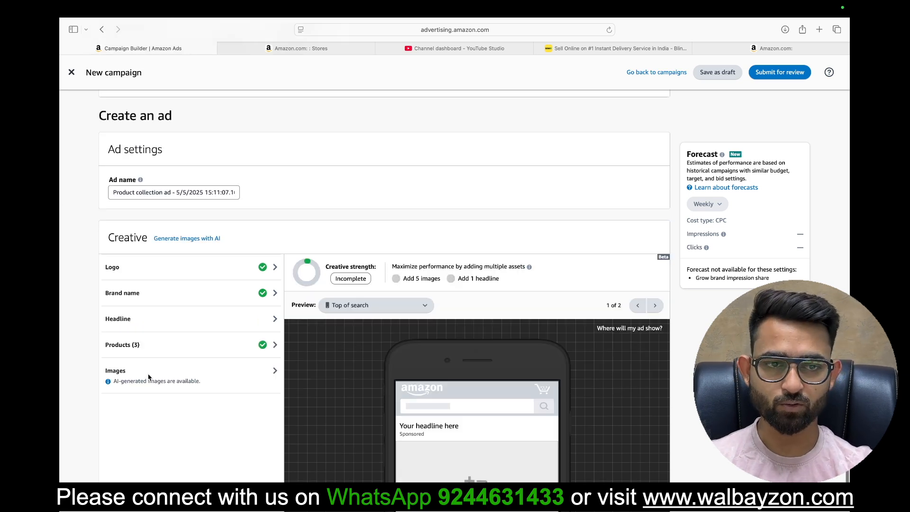
pyautogui.scroll(15, 291, 256)
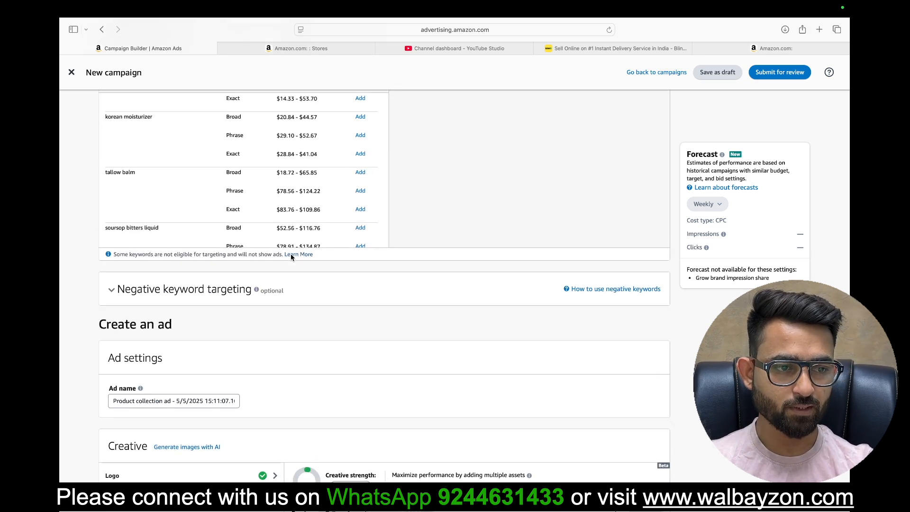
pyautogui.scroll(8, 291, 257)
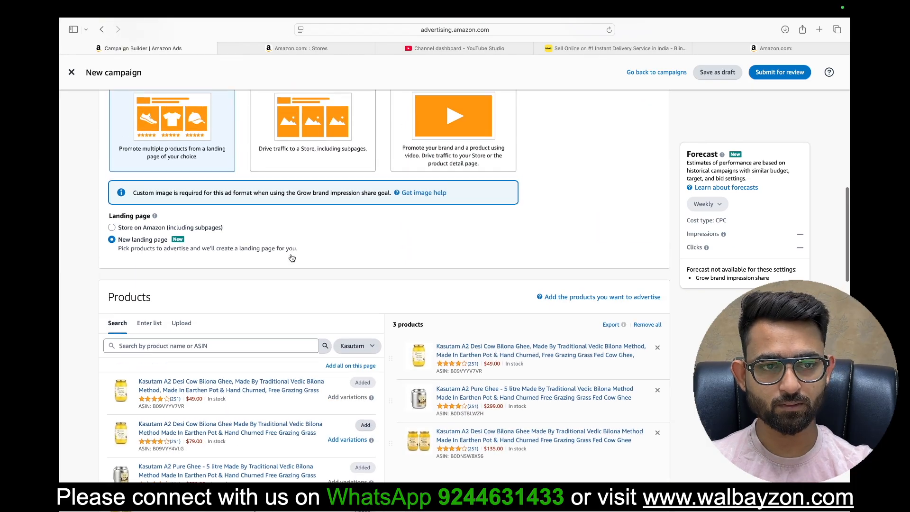
pyautogui.click(288, 179)
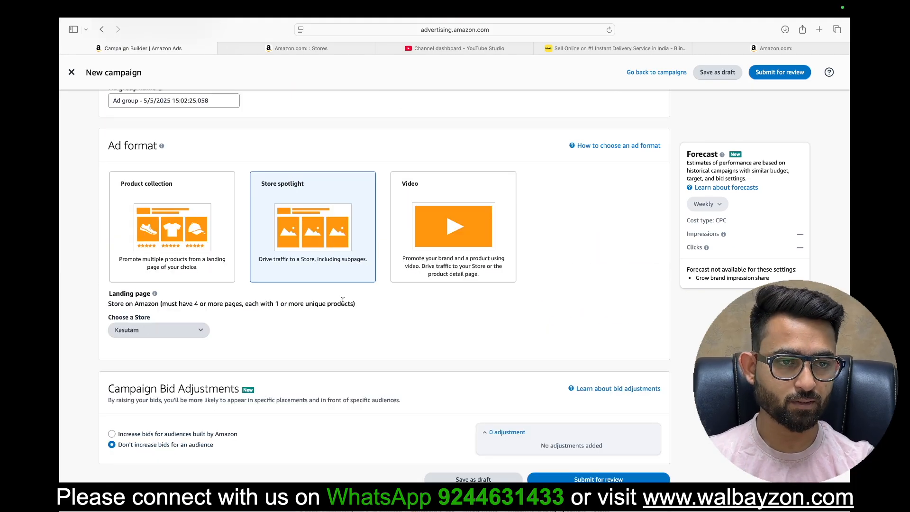
# Step: Review the Store spotlight creative and its three Store pages, Ghee, Pickle and Mustard Oil
pyautogui.scroll(-1, 341, 298)
pyautogui.scroll(-15, 397, 372)
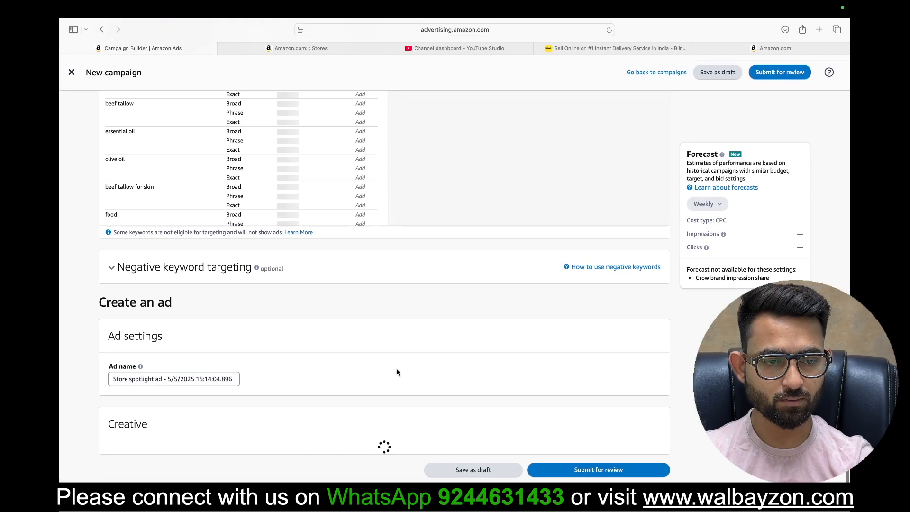
pyautogui.scroll(-5, 217, 206)
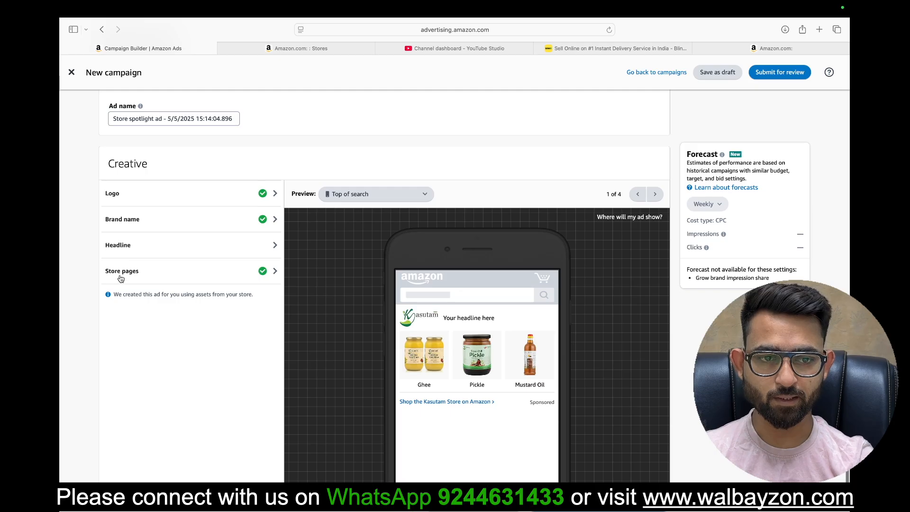
pyautogui.click(150, 281)
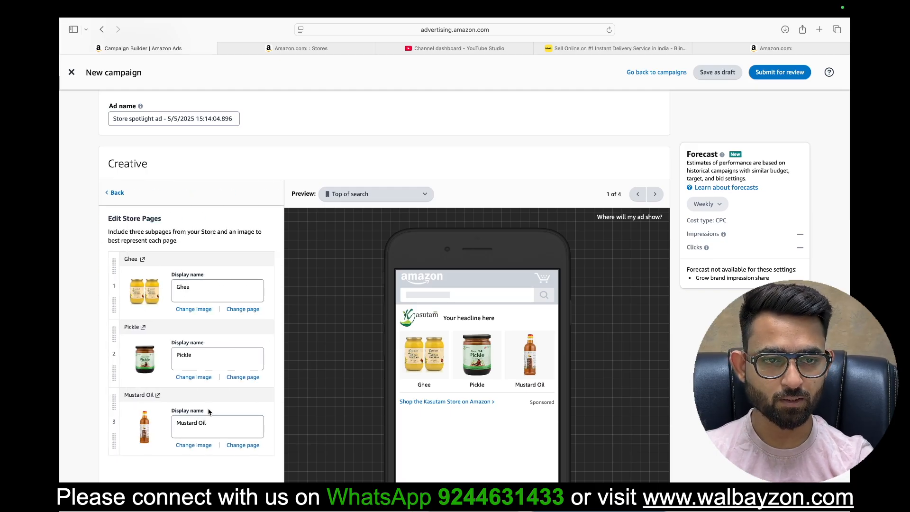
pyautogui.scroll(-2, 211, 317)
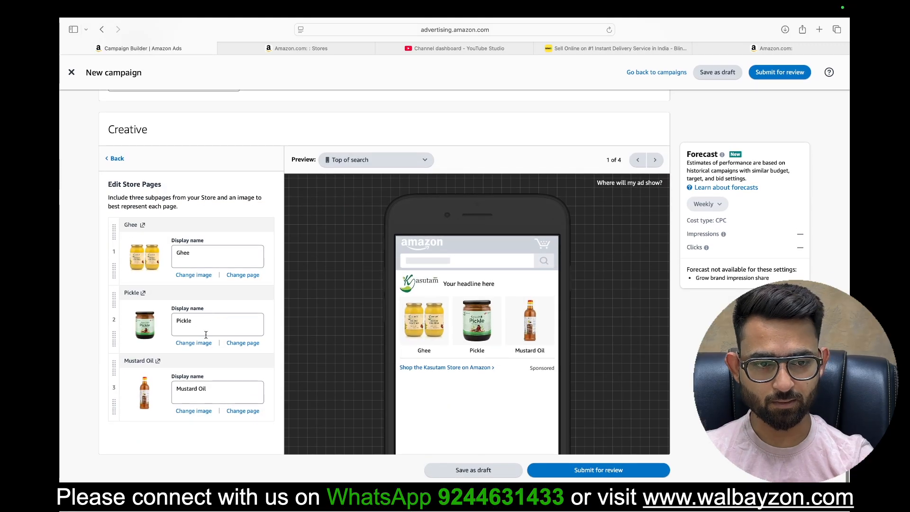
pyautogui.scroll(5, 177, 279)
pyautogui.click(116, 296)
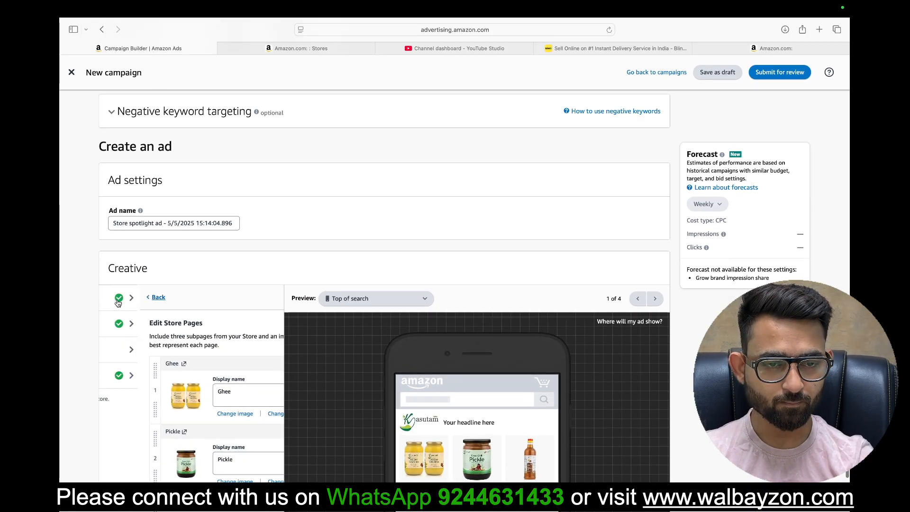
# Step: Change the ad format to Video and review the video ad's creative section
pyautogui.scroll(20, 294, 259)
pyautogui.scroll(-8, 309, 327)
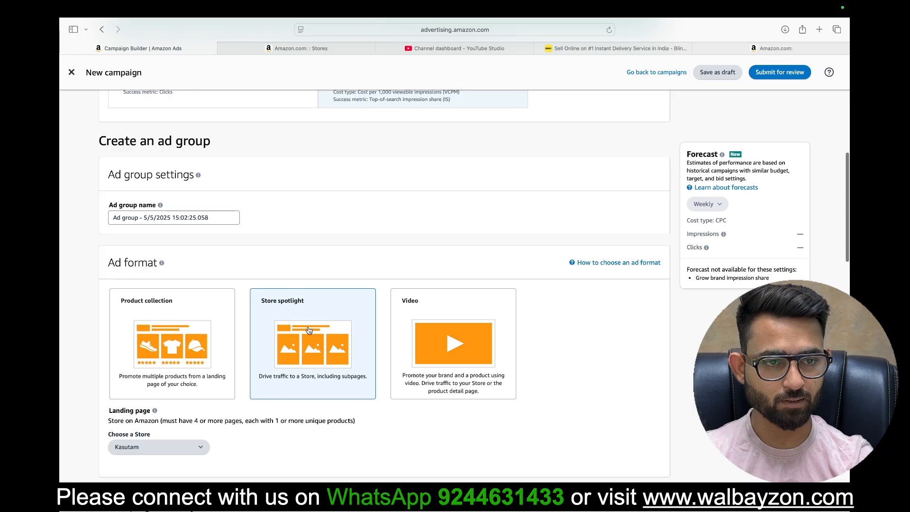
pyautogui.click(472, 366)
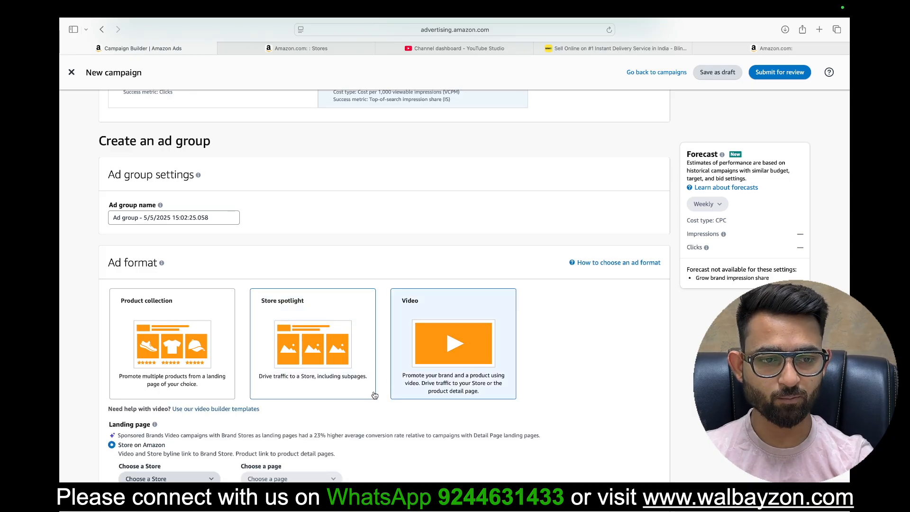
pyautogui.scroll(-10, 374, 396)
pyautogui.scroll(-10, 374, 395)
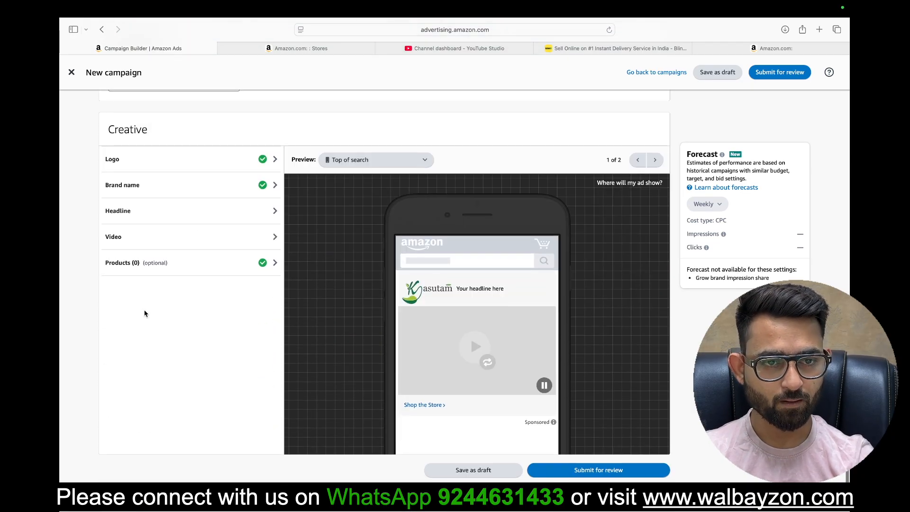
# Step: Check the optional products settings of the video creative, and open its video settings
pyautogui.click(169, 263)
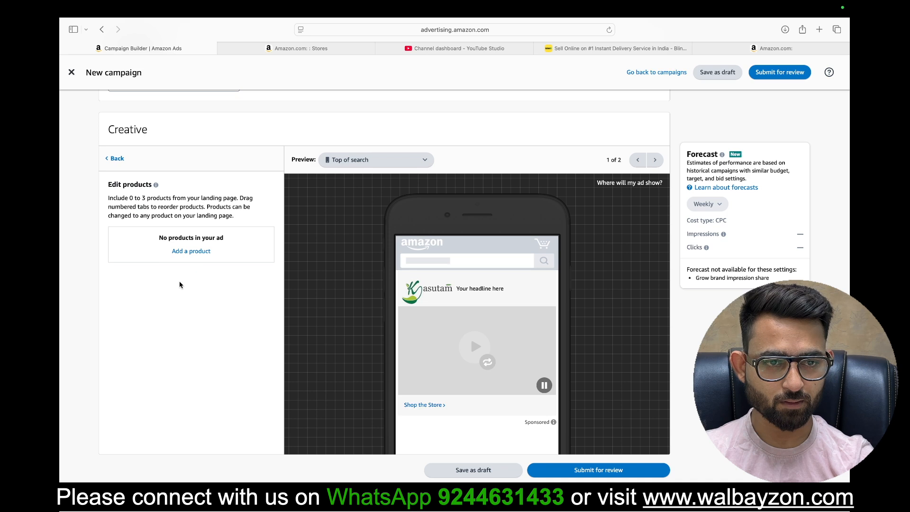
pyautogui.click(117, 158)
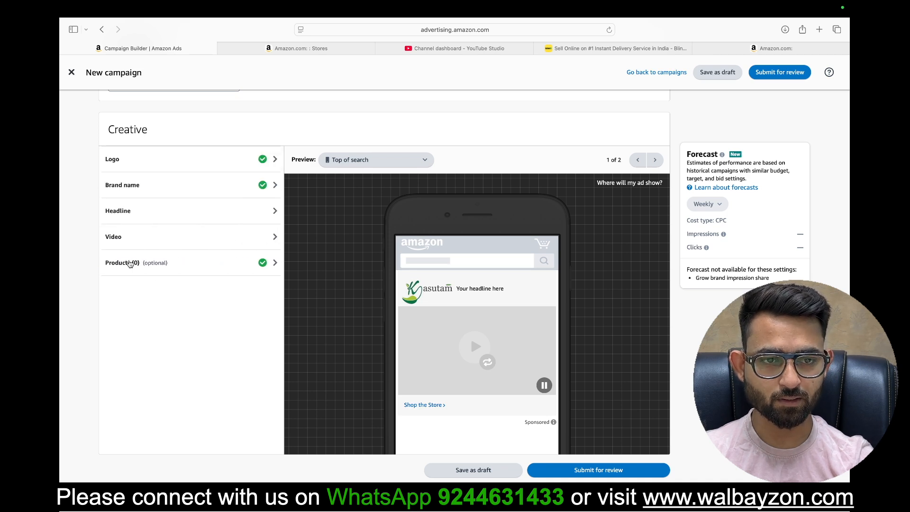
pyautogui.click(144, 239)
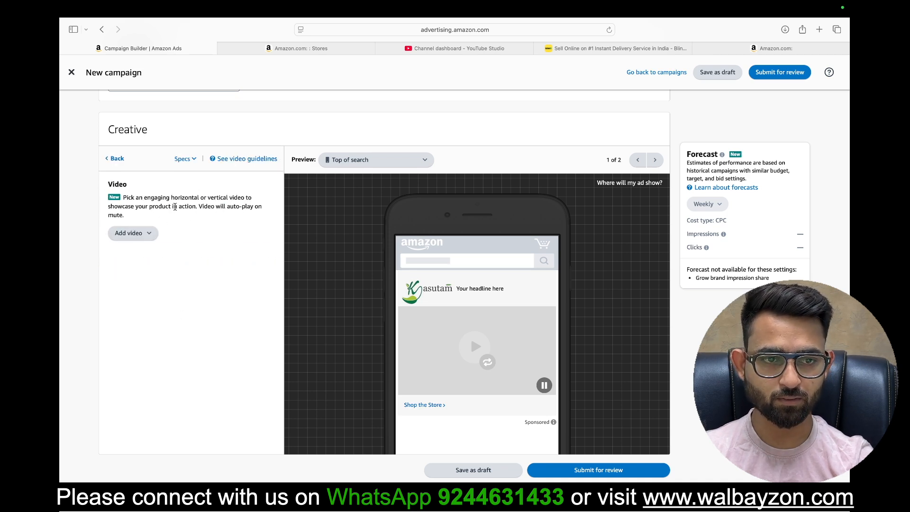
# Step: Review the video and audio specs for the ad, including dimensions, file size, format and length, and close them
pyautogui.click(190, 163)
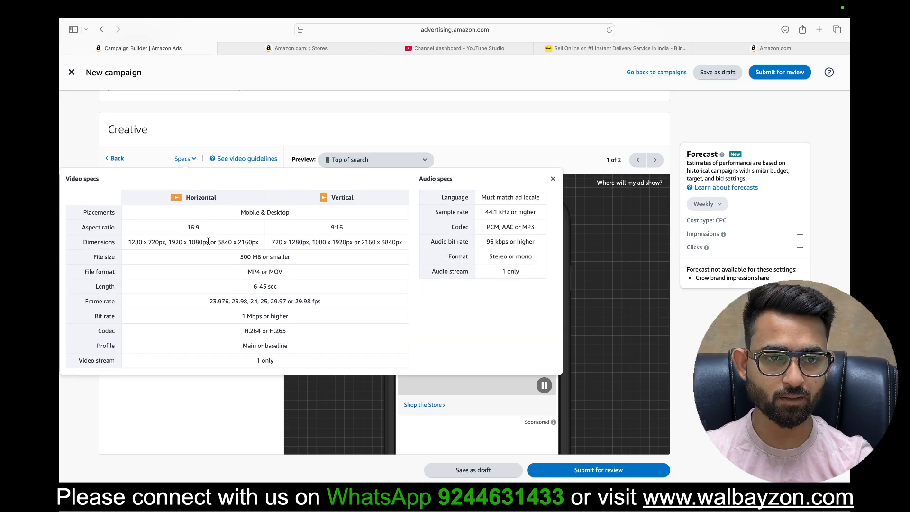
pyautogui.scroll(5, 228, 263)
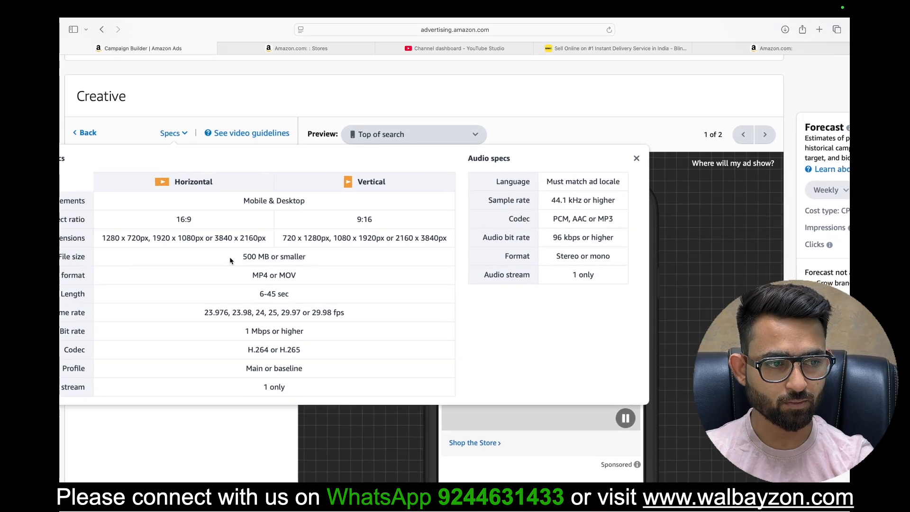
pyautogui.hscroll(-2, 230, 261)
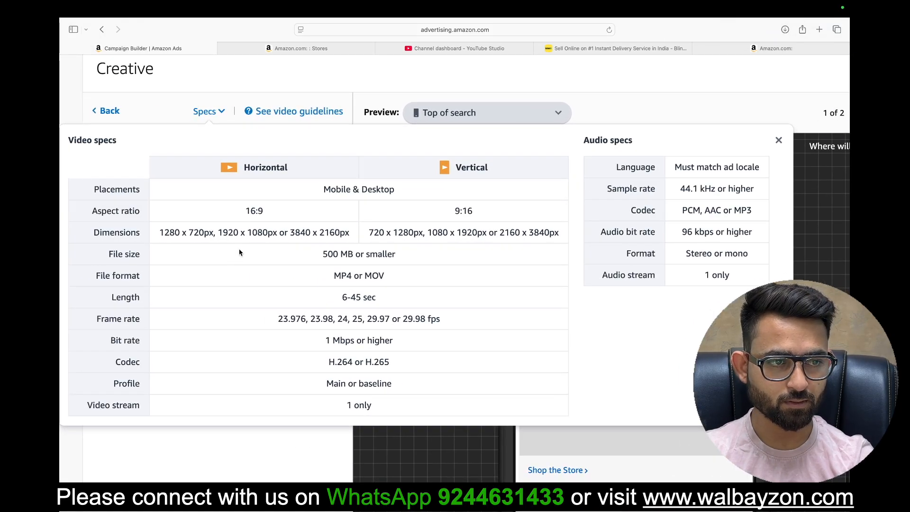
pyautogui.scroll(1, 239, 252)
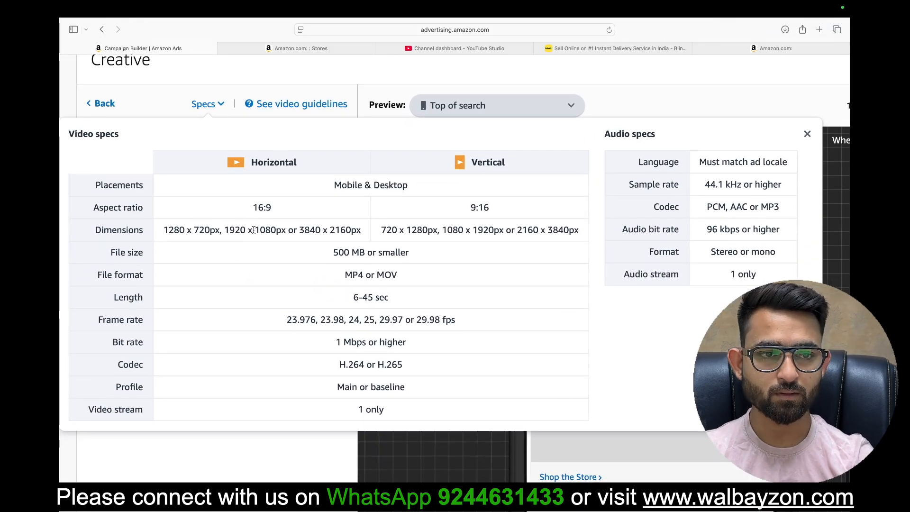
pyautogui.scroll(-2, 254, 230)
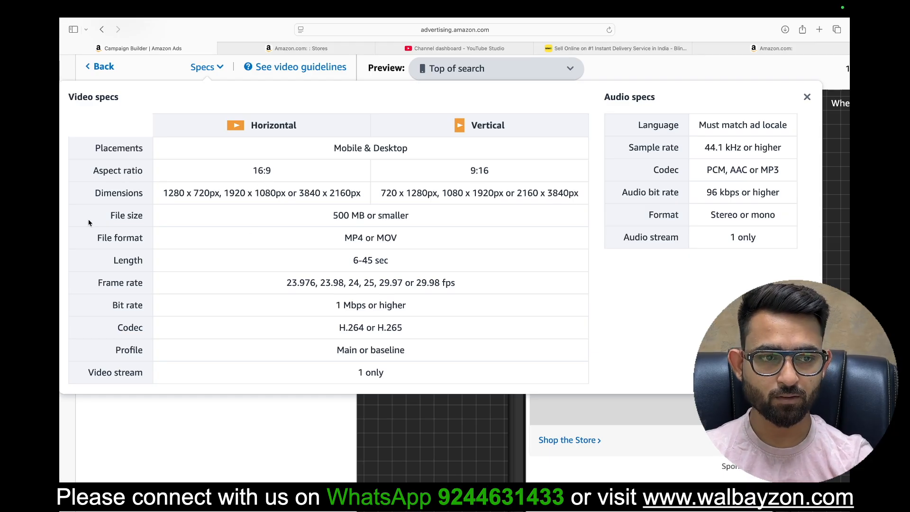
pyautogui.doubleClick(336, 215)
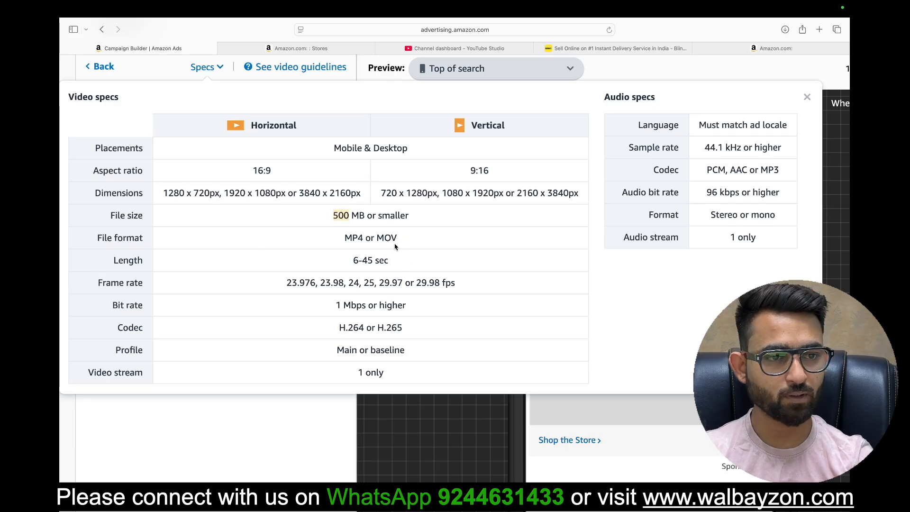
pyautogui.doubleClick(368, 260)
pyautogui.click(325, 267)
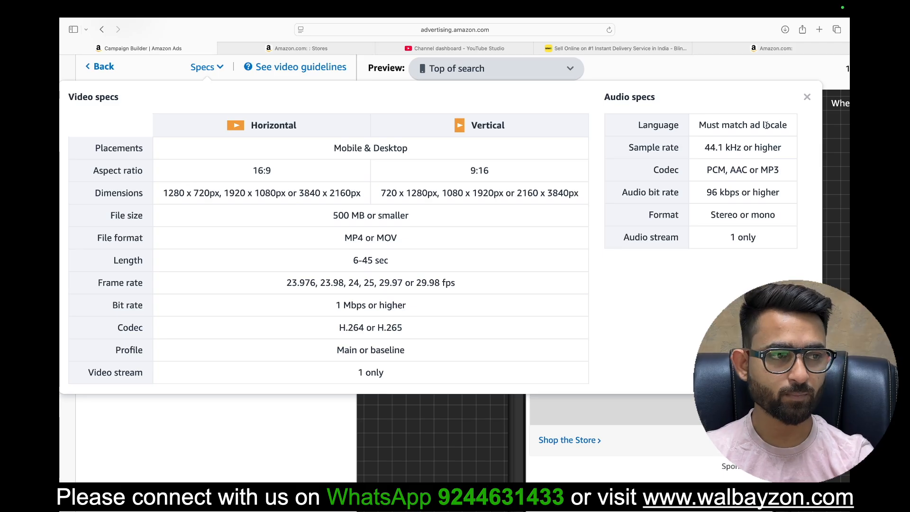
pyautogui.click(807, 99)
pyautogui.scroll(-5, 377, 221)
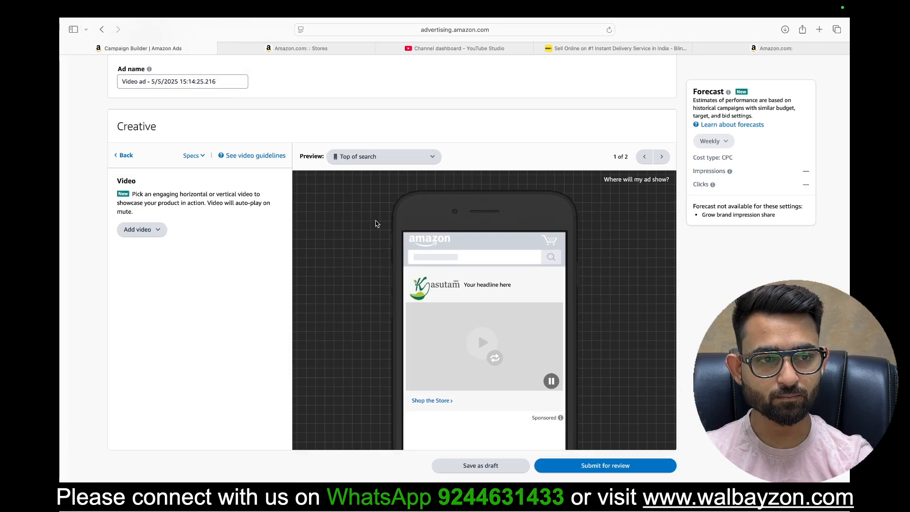
# Step: Change the campaign goal from Grow brand impression share to Drive page visits and confirm the goal change
pyautogui.scroll(10, 286, 280)
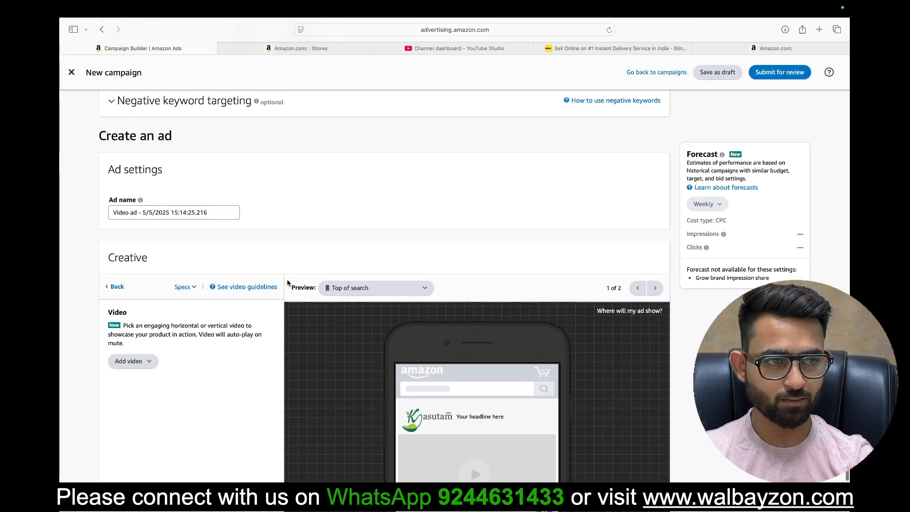
pyautogui.scroll(15, 287, 282)
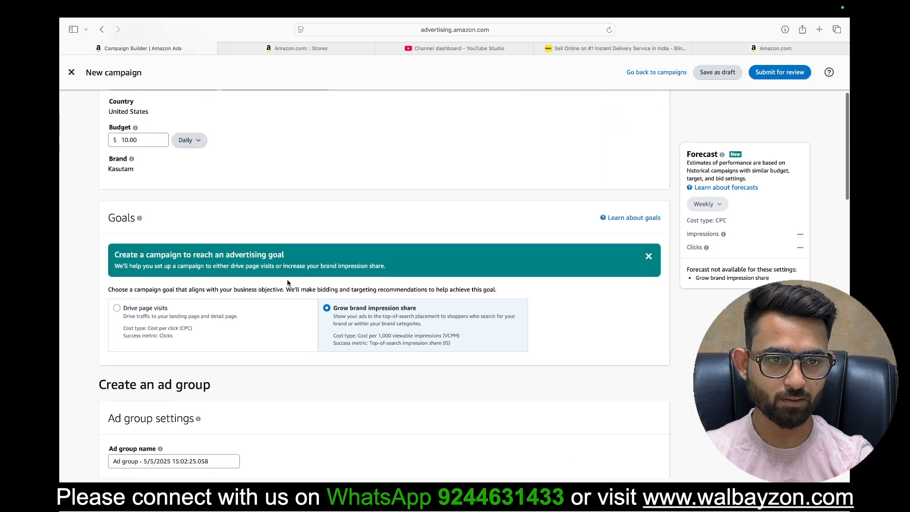
pyautogui.scroll(-8, 287, 283)
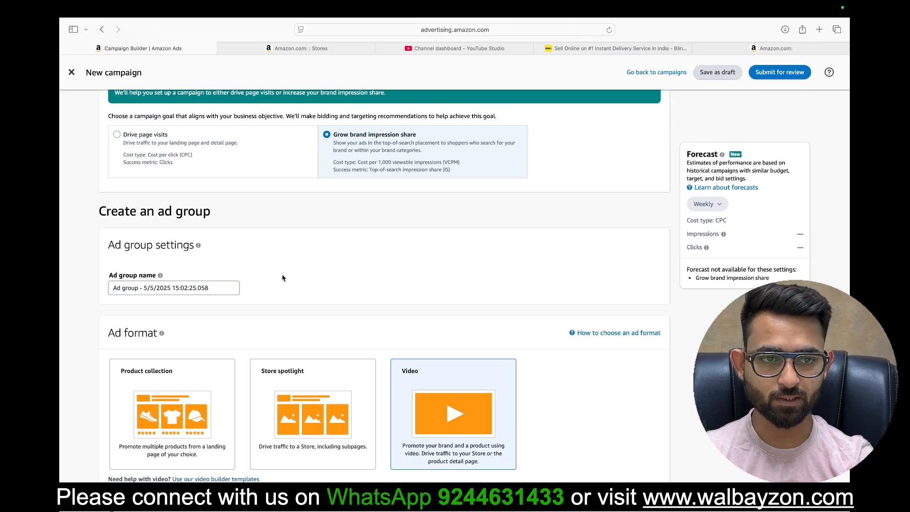
pyautogui.click(265, 149)
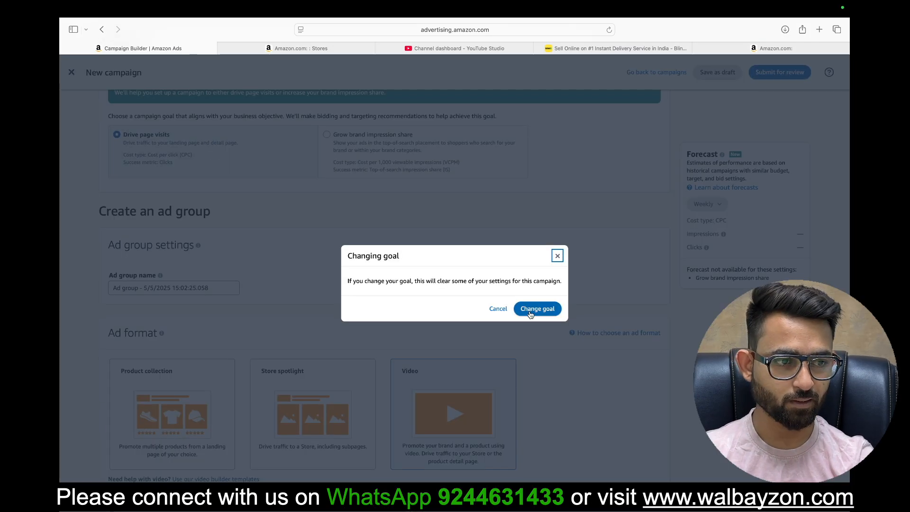
pyautogui.click(531, 315)
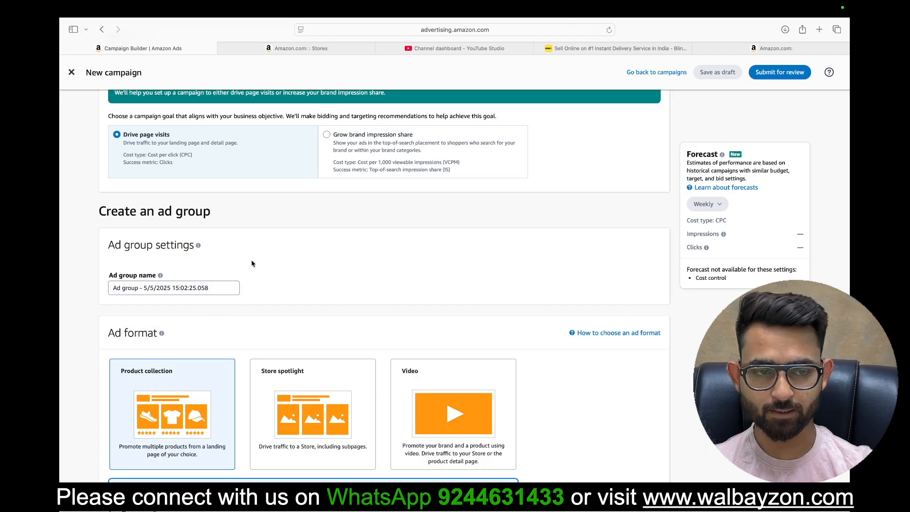
# Step: Review the landing page, cost control and keyword targeting settings under the Drive page visits goal
pyautogui.scroll(-6, 337, 366)
pyautogui.scroll(-12, 338, 366)
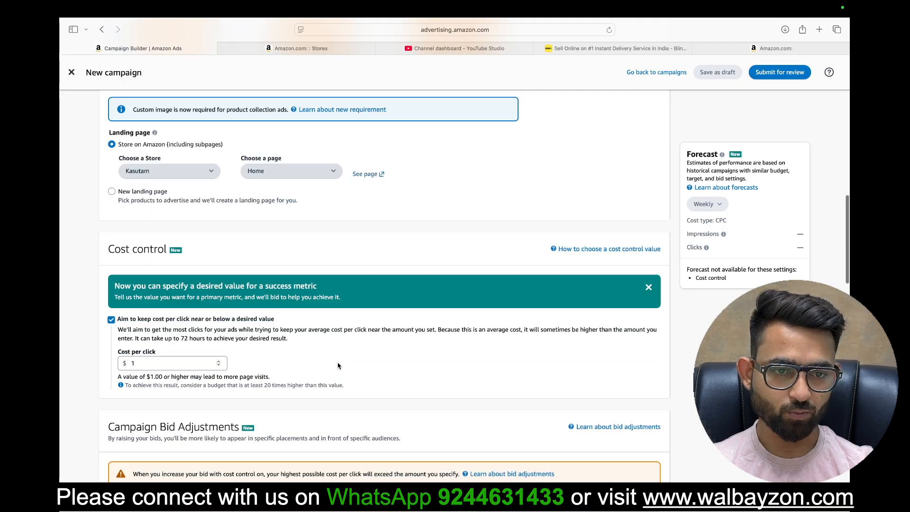
pyautogui.scroll(-15, 338, 365)
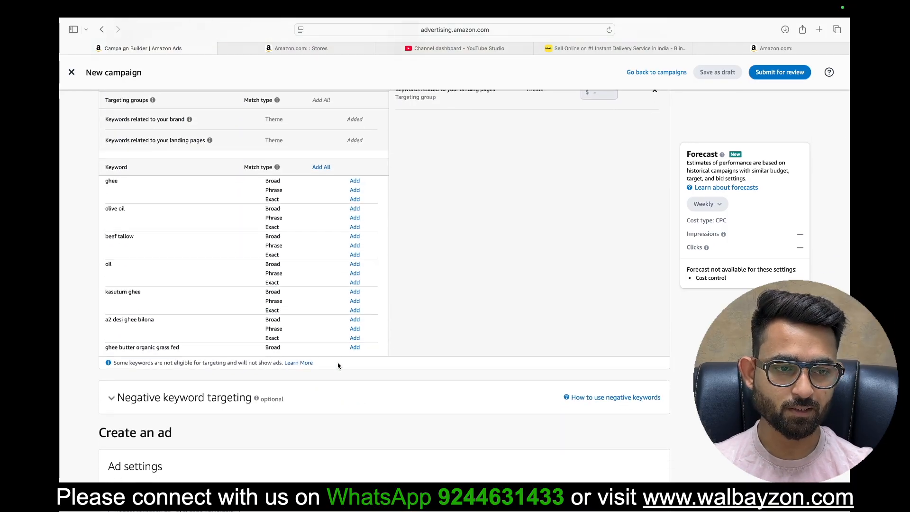